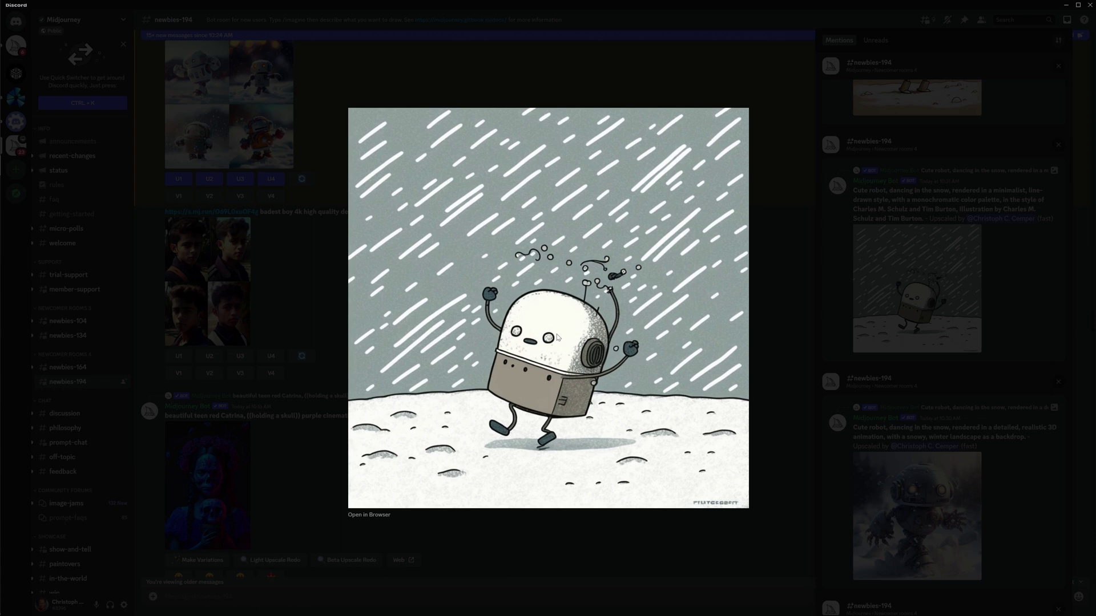
- Close the enlarged robot image, check the ChatGPT window, and dismiss Discord's Mentions inbox
{"action": "left_click", "coordinate": [794, 368]}
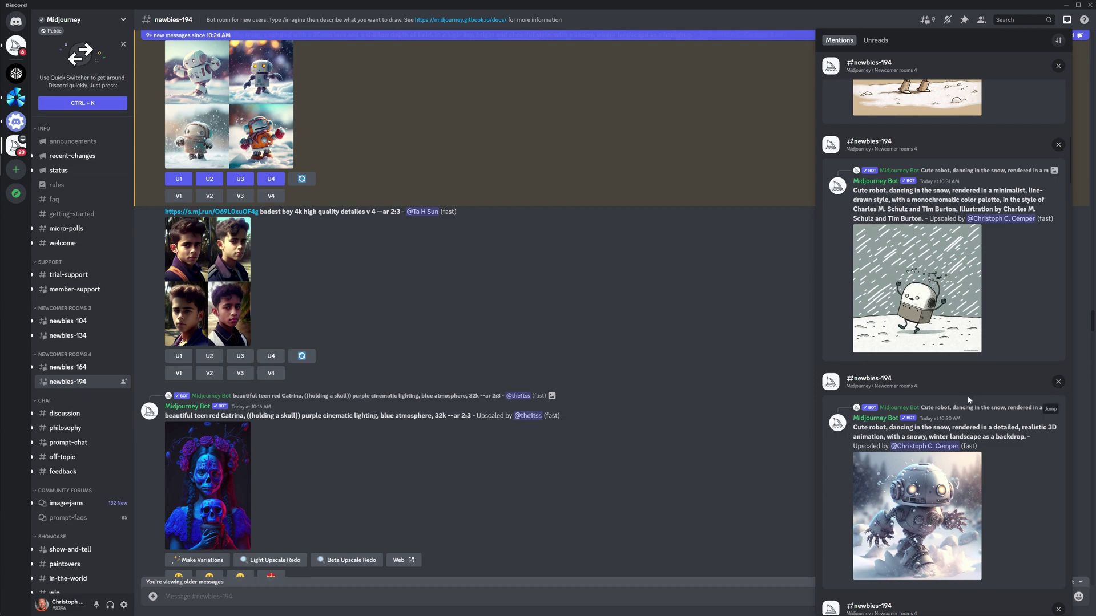
{"action": "scroll", "coordinate": [954, 465], "scroll_direction": "down", "scroll_amount": 1}
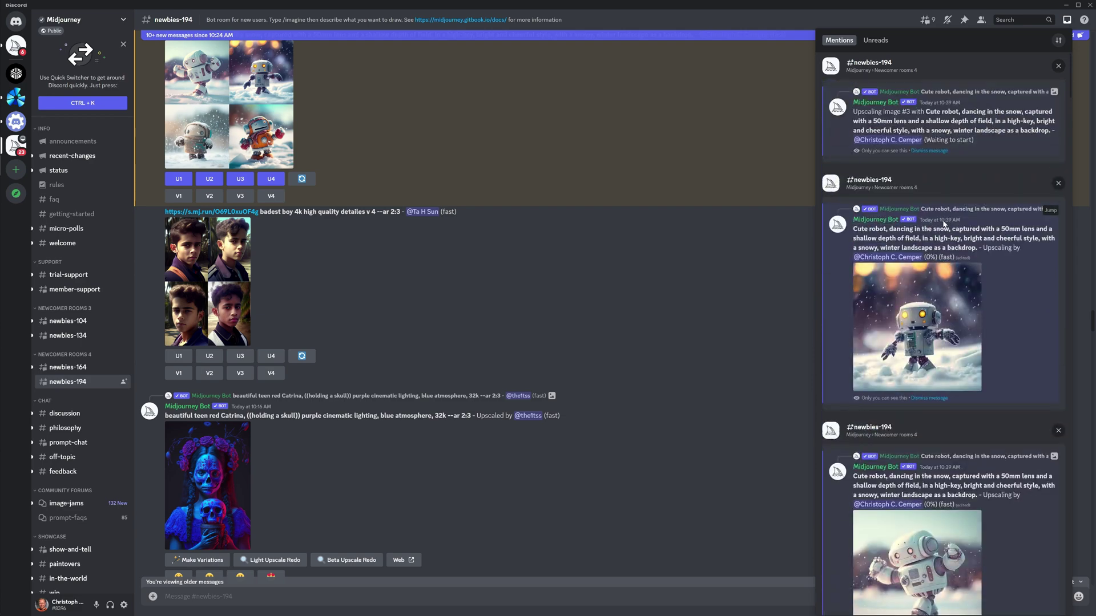
{"action": "scroll", "coordinate": [935, 393], "scroll_direction": "down", "scroll_amount": 3}
{"action": "scroll", "coordinate": [928, 387], "scroll_direction": "down", "scroll_amount": 3}
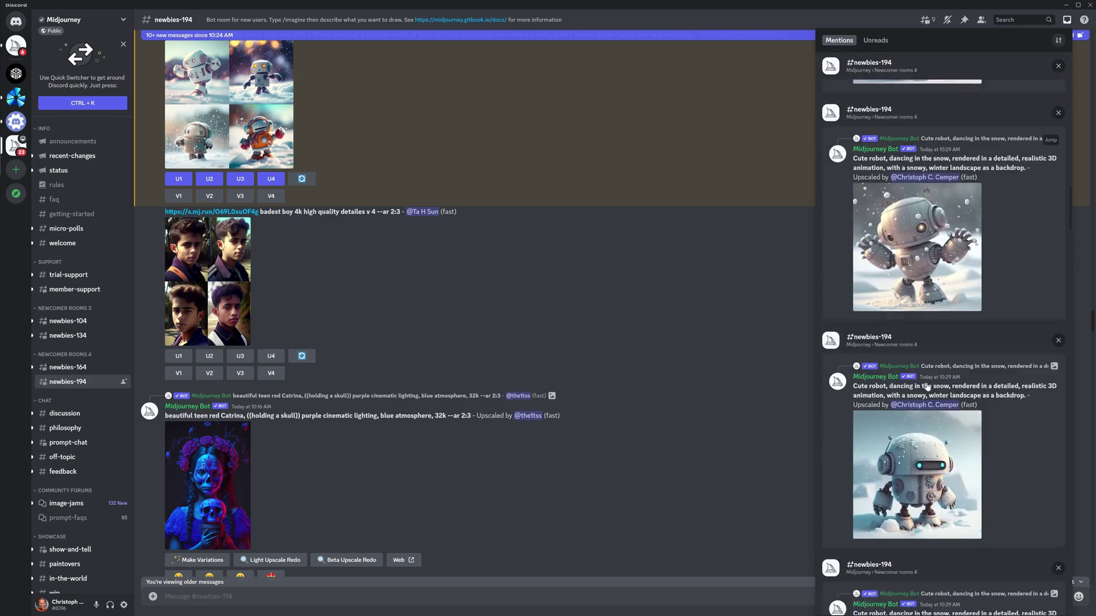
{"action": "scroll", "coordinate": [921, 382], "scroll_direction": "down", "scroll_amount": 3}
{"action": "scroll", "coordinate": [908, 370], "scroll_direction": "down", "scroll_amount": 3}
{"action": "scroll", "coordinate": [908, 370], "scroll_direction": "down", "scroll_amount": 3}
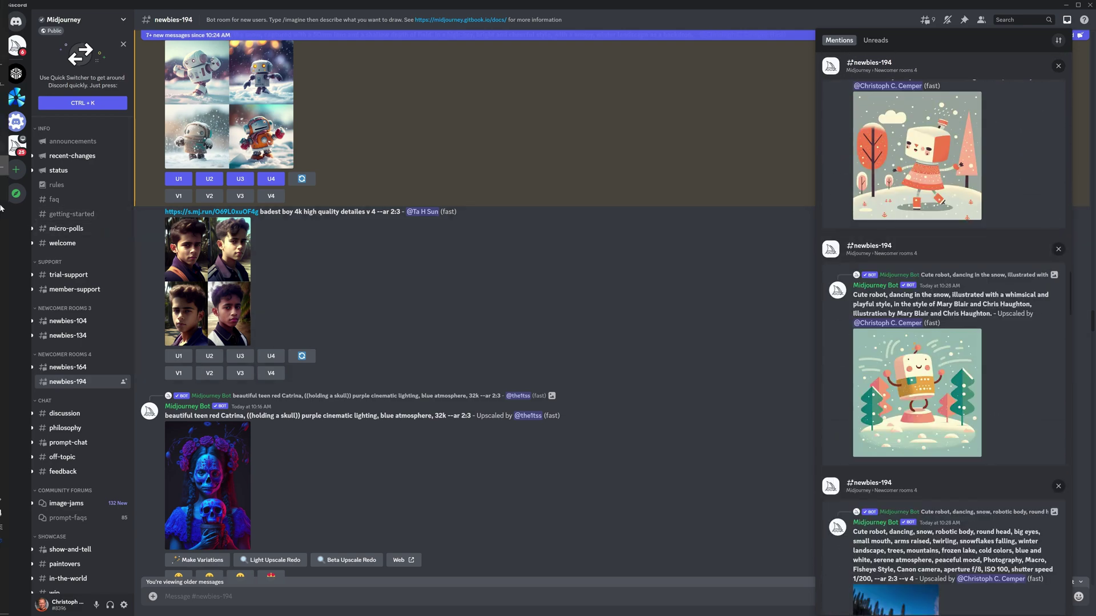
{"action": "left_click", "coordinate": [25, 63]}
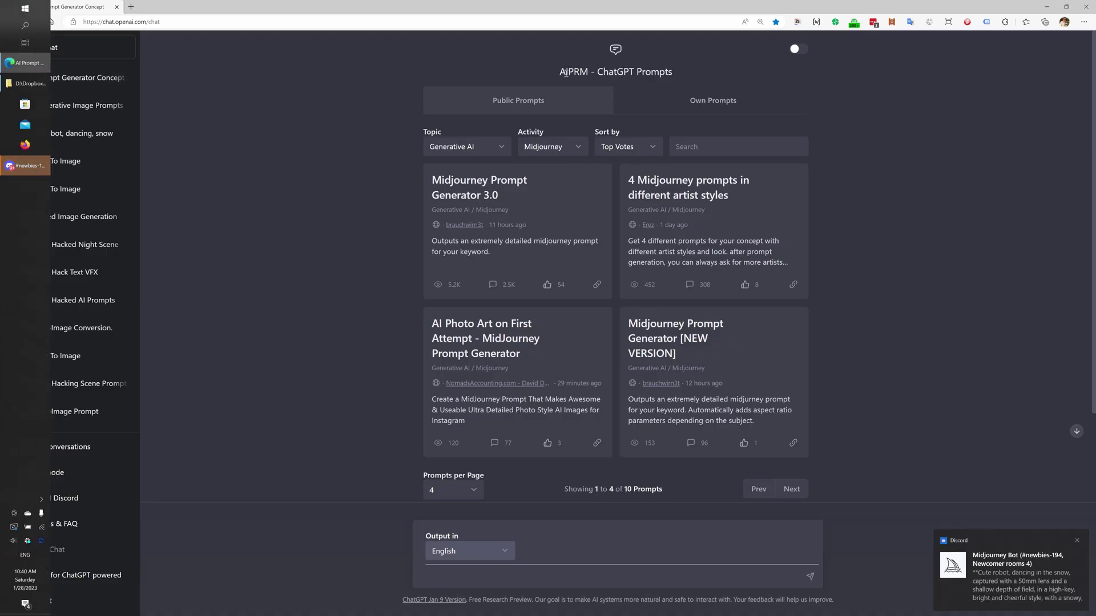
{"action": "left_click", "coordinate": [26, 166]}
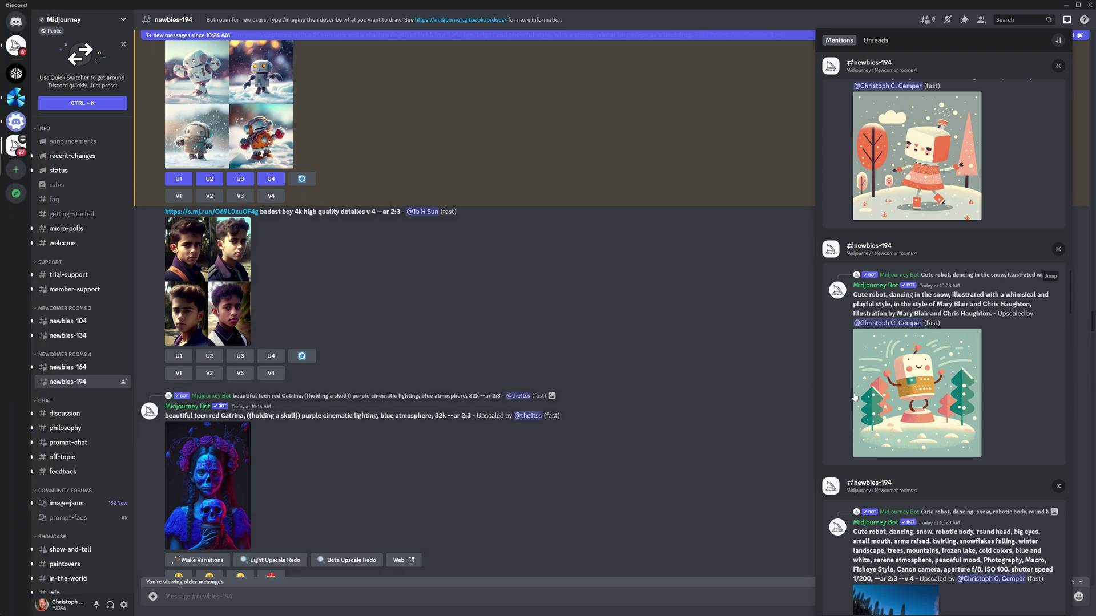
{"action": "left_click", "coordinate": [299, 595]}
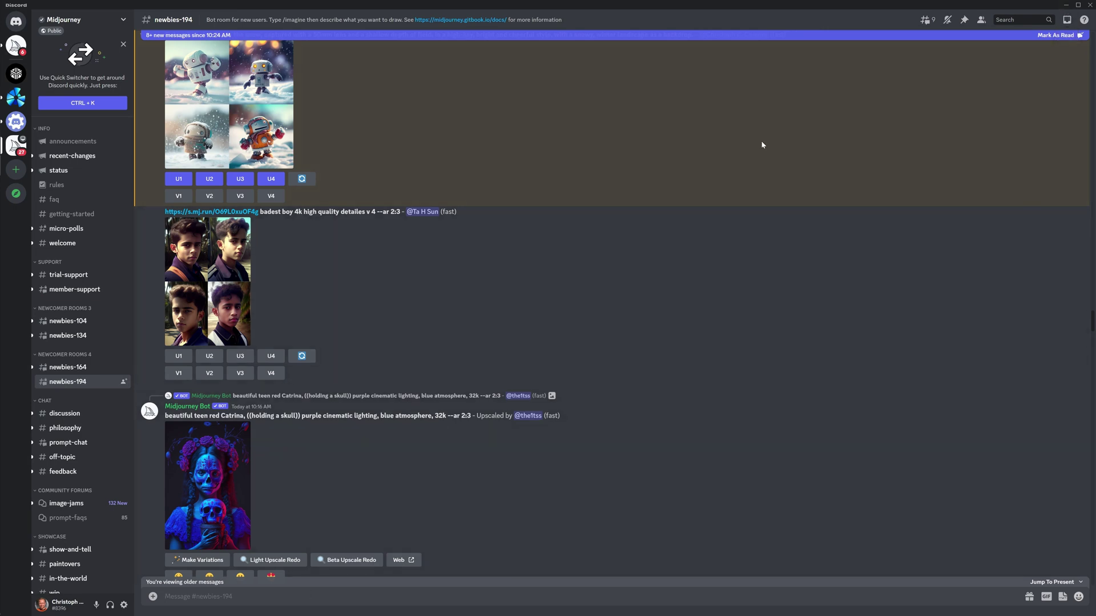
- Bring the ChatGPT AIPRM public prompt library to the front
{"action": "left_click", "coordinate": [24, 62]}
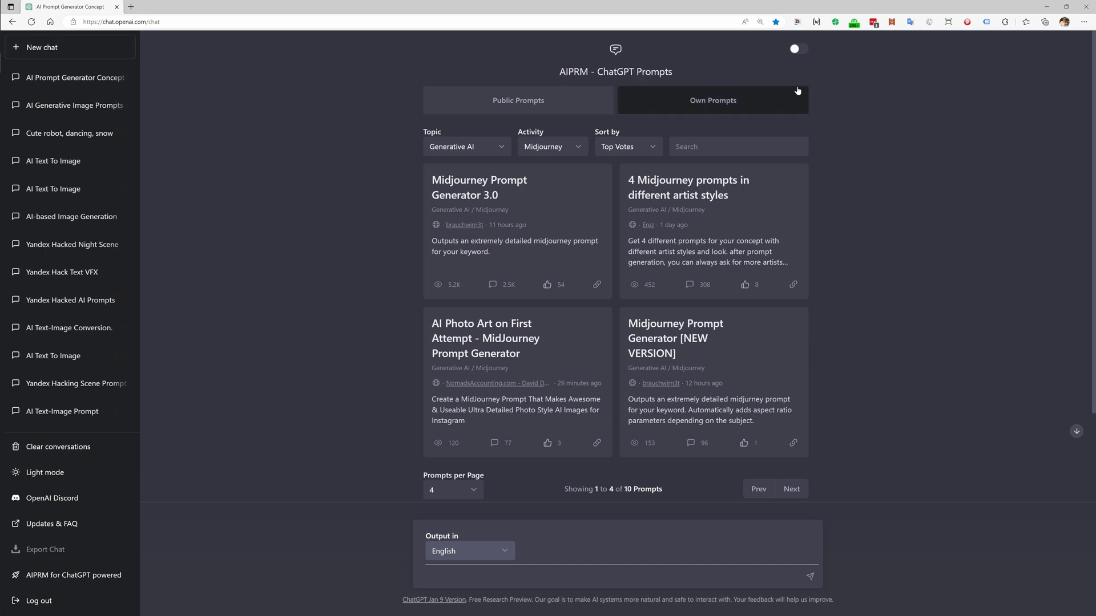
{"action": "mouse_move", "coordinate": [713, 232]}
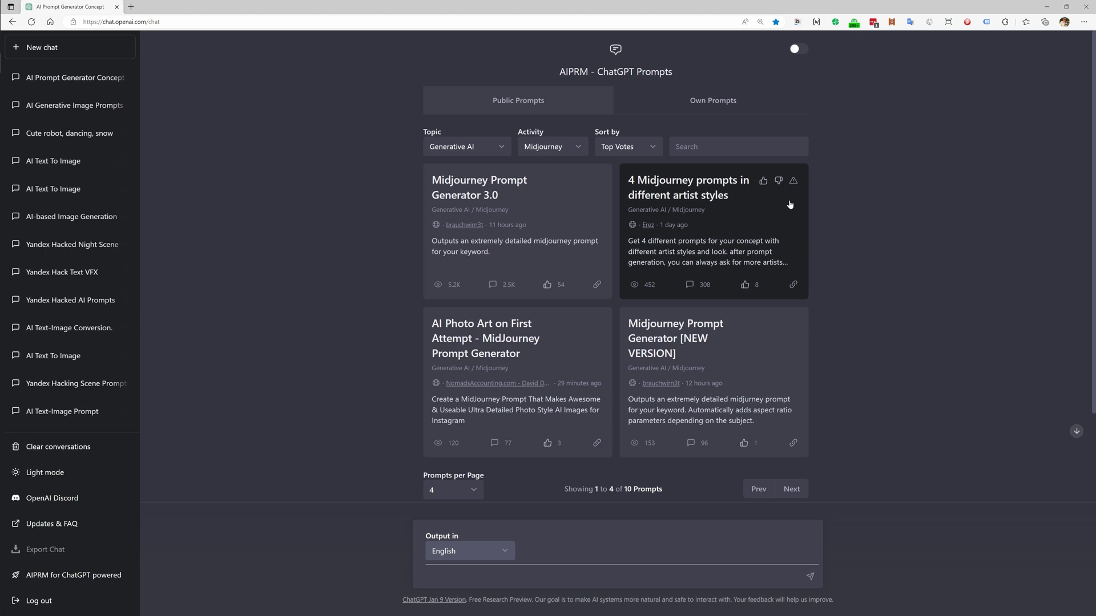
{"action": "scroll", "coordinate": [620, 412], "scroll_direction": "down", "scroll_amount": 2}
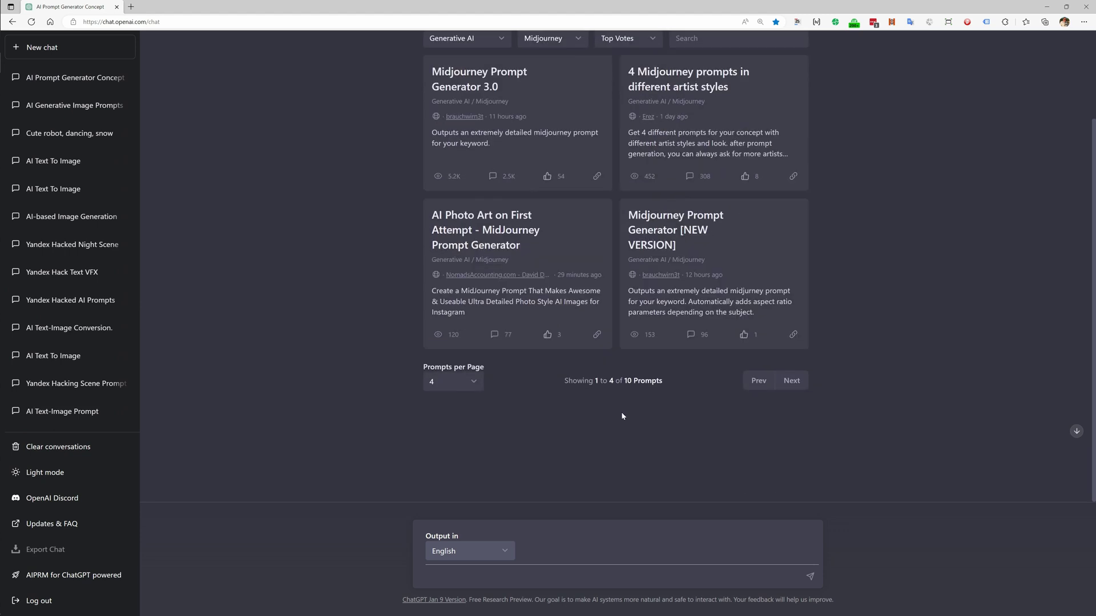
{"action": "scroll", "coordinate": [590, 411], "scroll_direction": "up", "scroll_amount": 2}
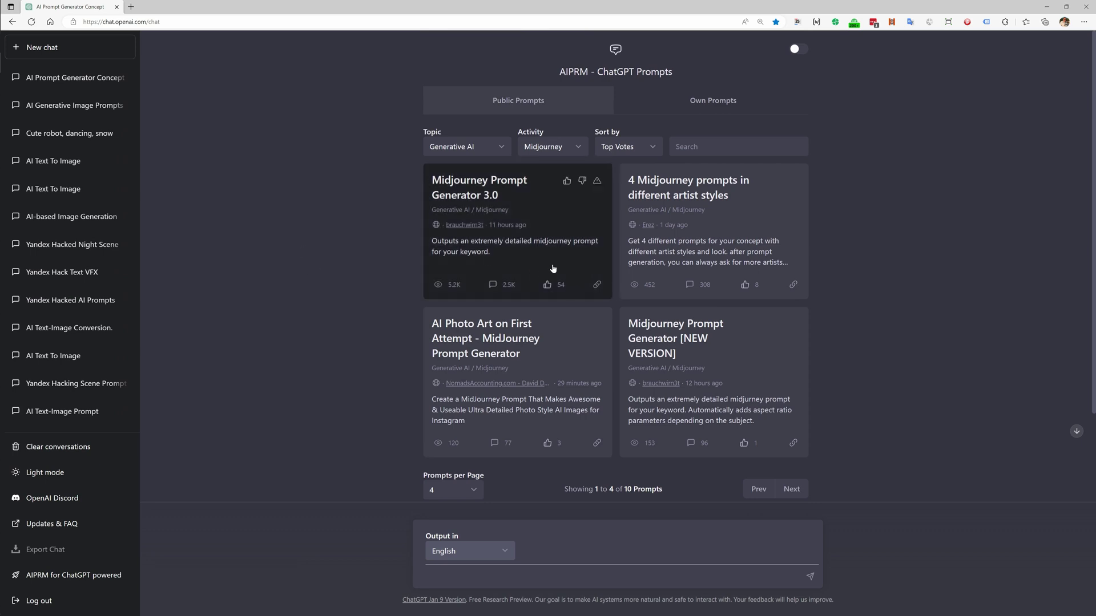
{"action": "mouse_move", "coordinate": [713, 122]}
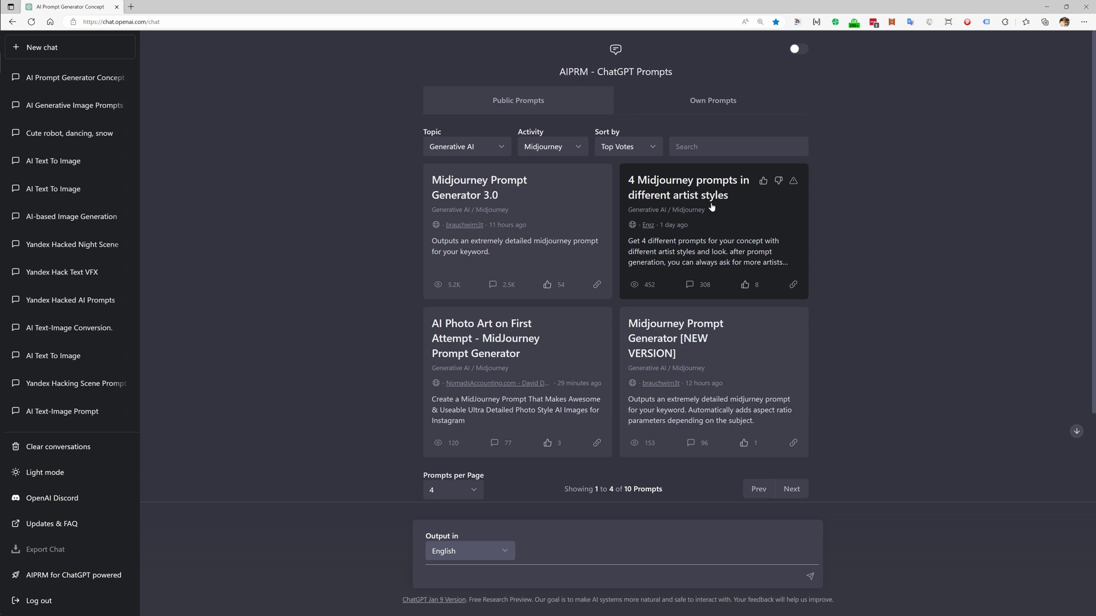
- Run the '4 Midjourney prompts in different artist styles' template with concept 'cute robot, dancing, snow'
{"action": "left_click", "coordinate": [745, 236]}
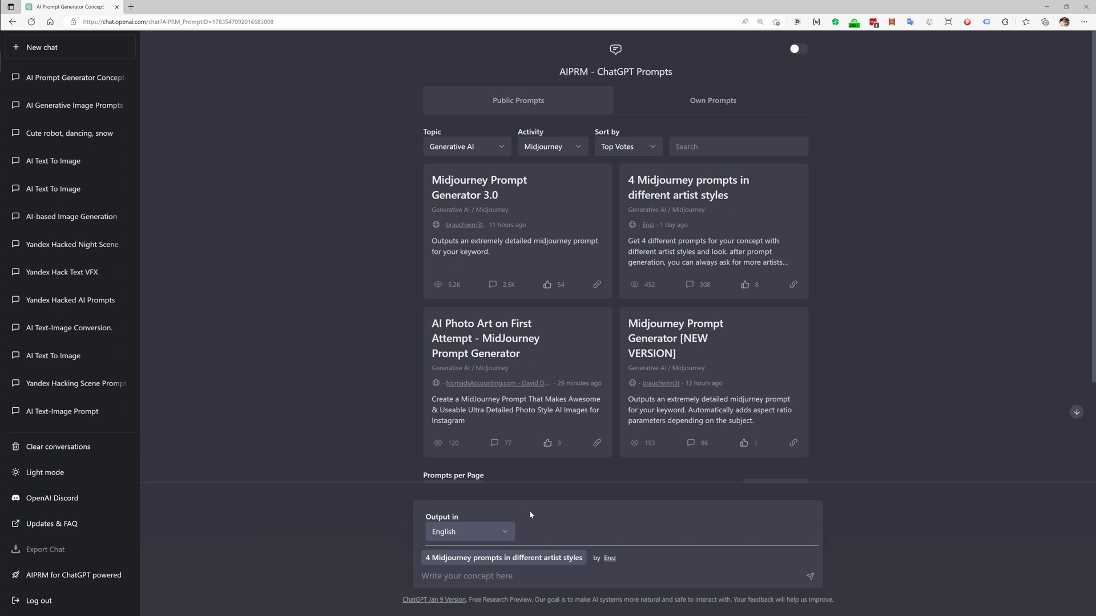
{"action": "left_click", "coordinate": [571, 570]}
{"action": "type", "text": "cute robot"}
{"action": "type", "text": ", dancing, snow"}
{"action": "key", "text": "Return"}
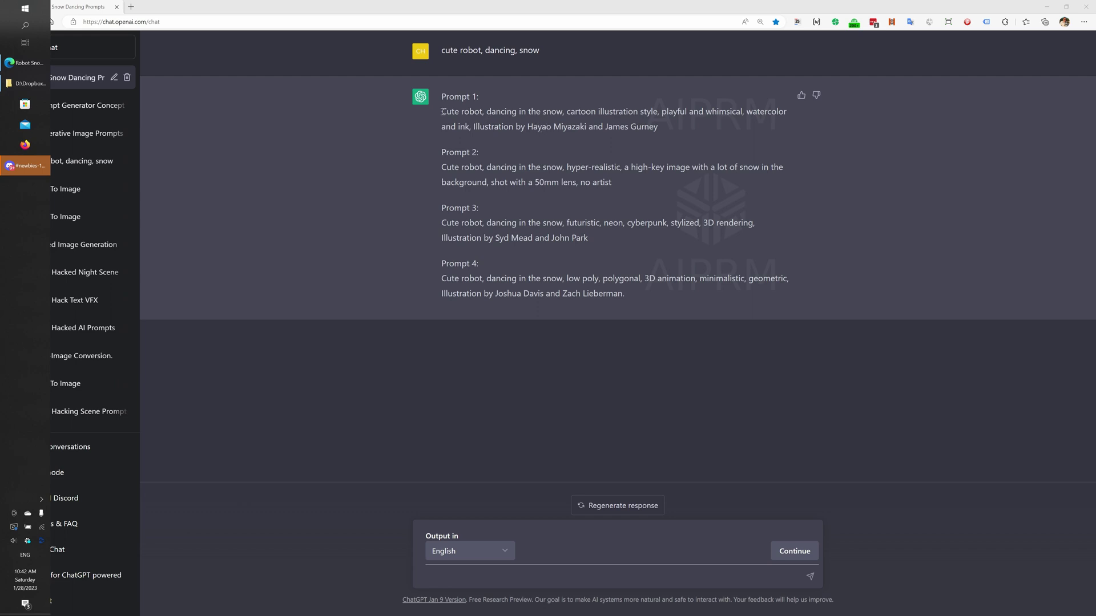
- Copy the full text of the generated Prompt 1
{"action": "left_click_drag", "start_coordinate": [442, 111], "coordinate": [643, 131]}
{"action": "right_click", "coordinate": [650, 135]}
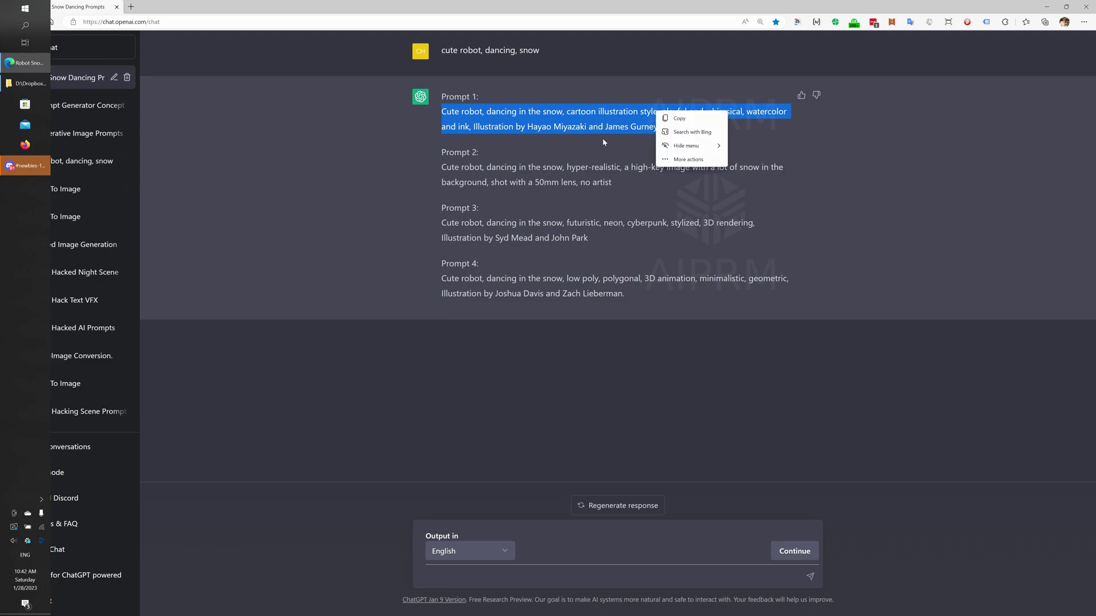
{"action": "left_click", "coordinate": [677, 118]}
- Submit the copied Hayao Miyazaki cartoon-style robot prompt to Midjourney with /imagine
{"action": "left_click", "coordinate": [26, 165]}
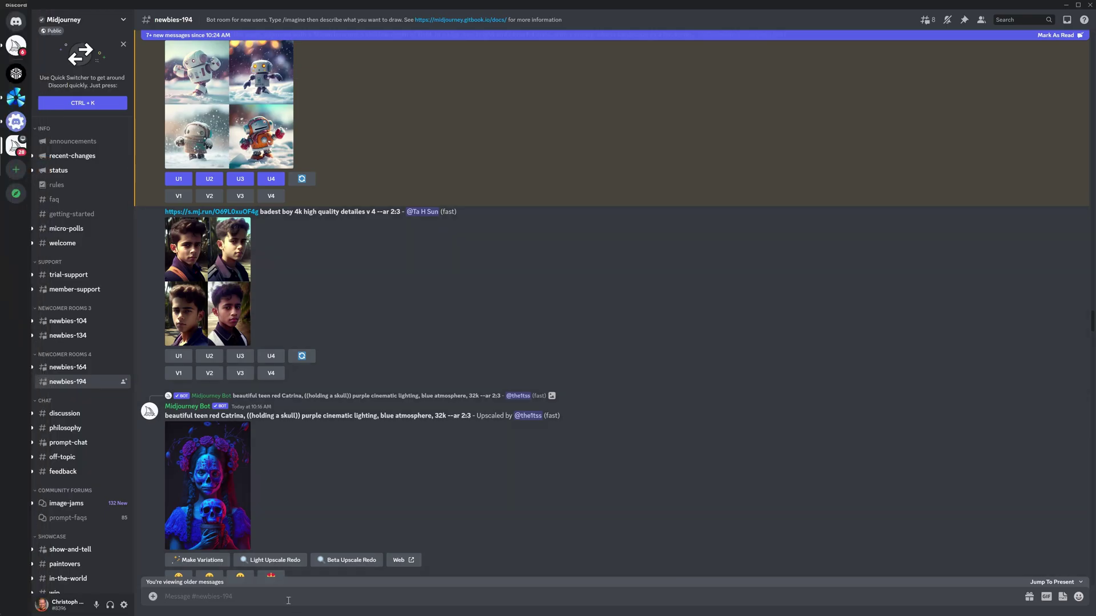
{"action": "type", "text": "/"}
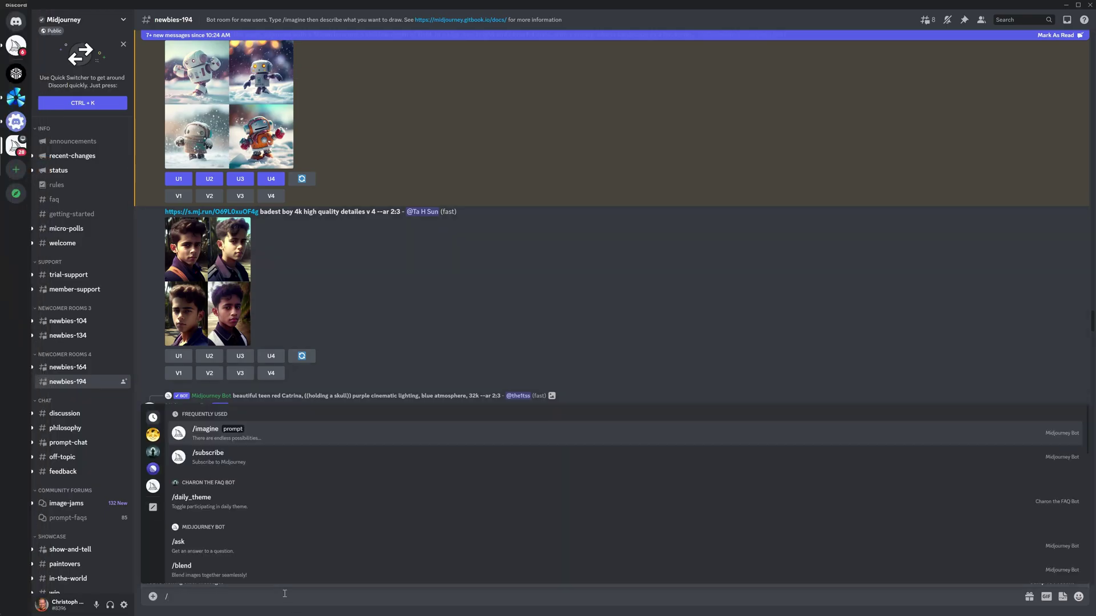
{"action": "type", "text": "ima"}
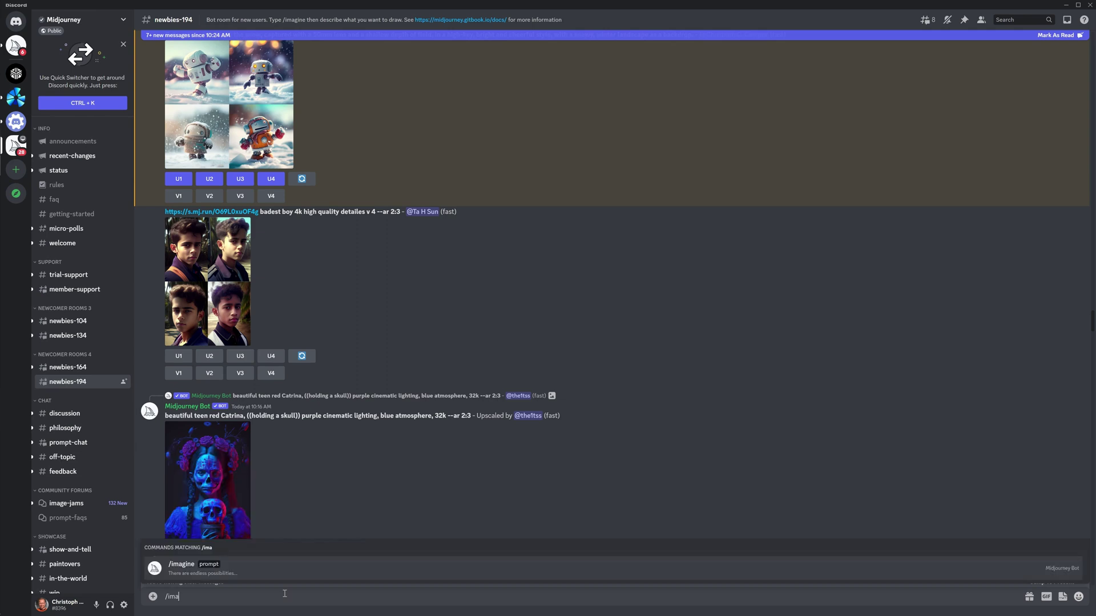
{"action": "key", "text": "Tab"}
{"action": "type", "text": "Cute robot, dancing in the snow, cartoon illustration style, playful and whimsical, watercolor and ink, Illustration by Hayao Miyazaki and James Gurney"}
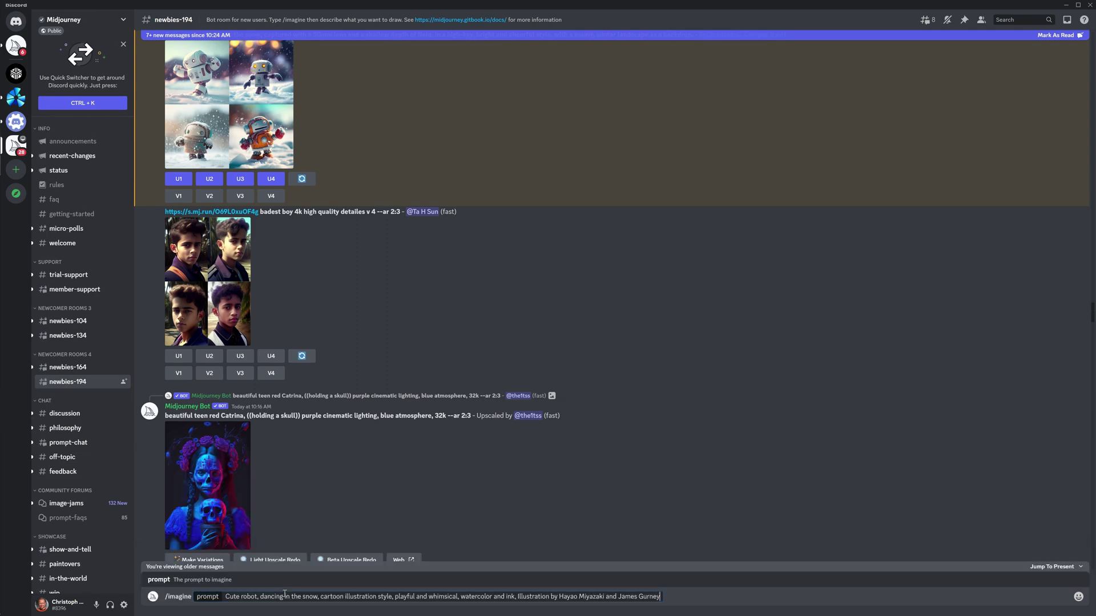
{"action": "key", "text": "Return"}
{"action": "left_click", "coordinate": [1066, 19]}
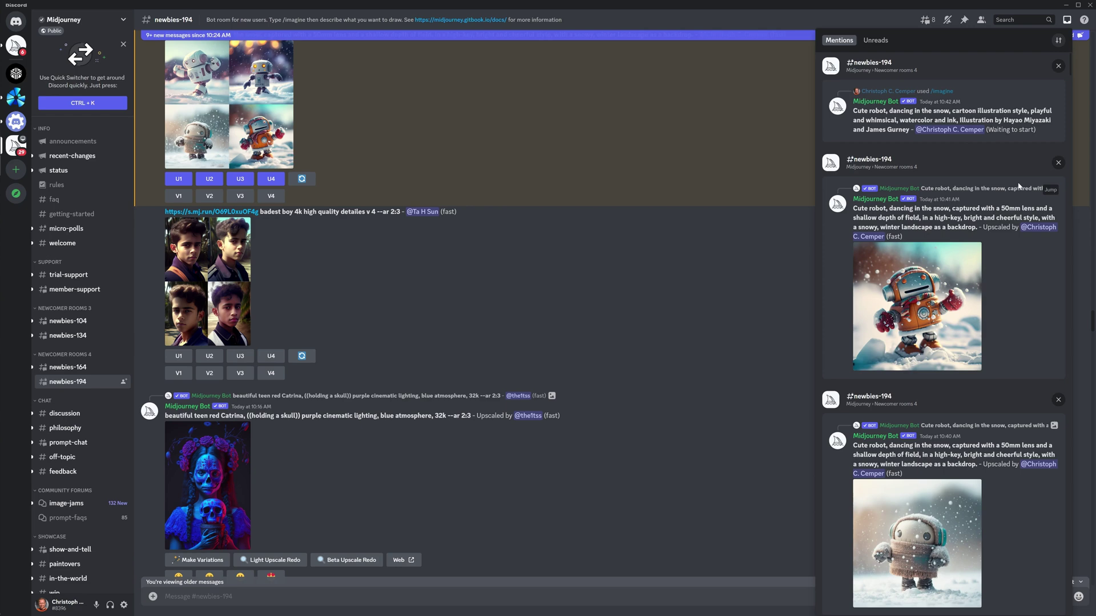
{"action": "scroll", "coordinate": [929, 319], "scroll_direction": "down", "scroll_amount": 2}
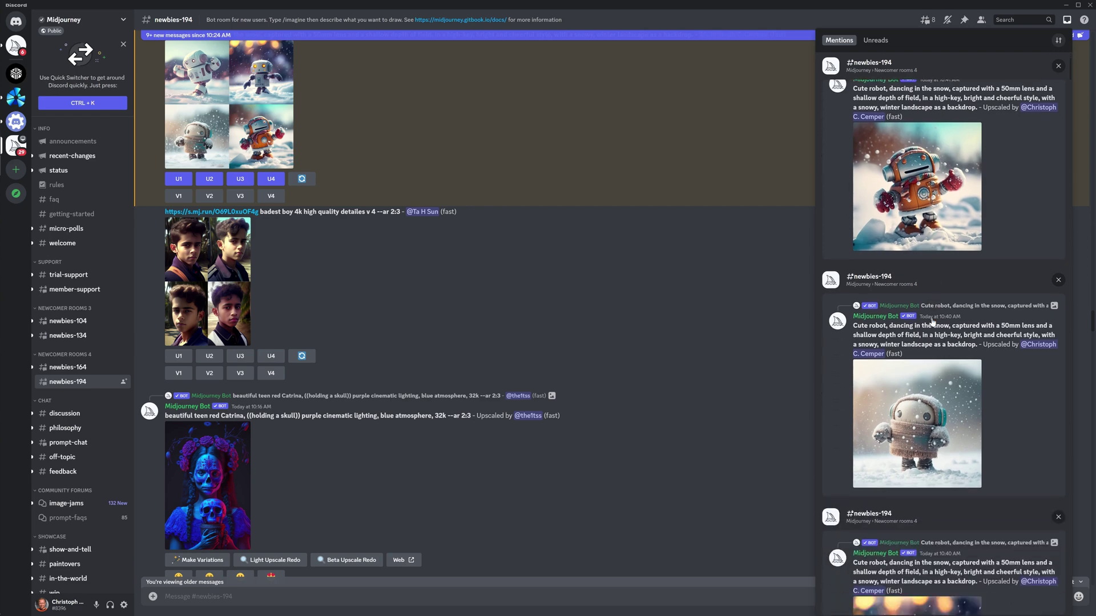
{"action": "scroll", "coordinate": [932, 329], "scroll_direction": "down", "scroll_amount": 1}
{"action": "scroll", "coordinate": [934, 335], "scroll_direction": "down", "scroll_amount": 1}
{"action": "scroll", "coordinate": [935, 337], "scroll_direction": "down", "scroll_amount": 2}
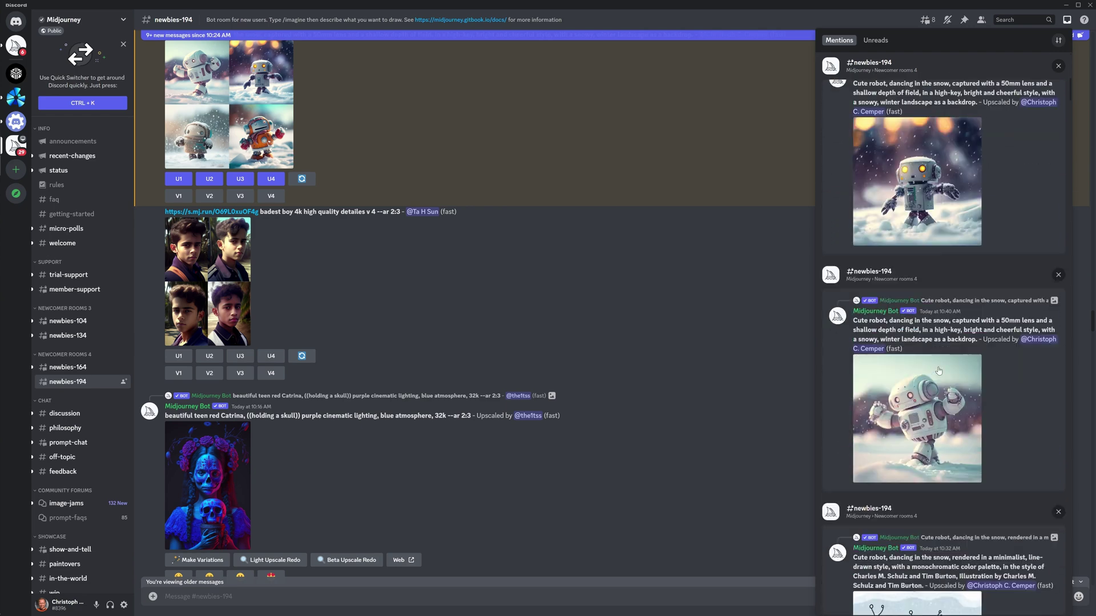
{"action": "scroll", "coordinate": [940, 365], "scroll_direction": "down", "scroll_amount": 2}
{"action": "scroll", "coordinate": [929, 376], "scroll_direction": "down", "scroll_amount": 2}
{"action": "scroll", "coordinate": [920, 389], "scroll_direction": "down", "scroll_amount": 2}
{"action": "scroll", "coordinate": [918, 360], "scroll_direction": "down", "scroll_amount": 2}
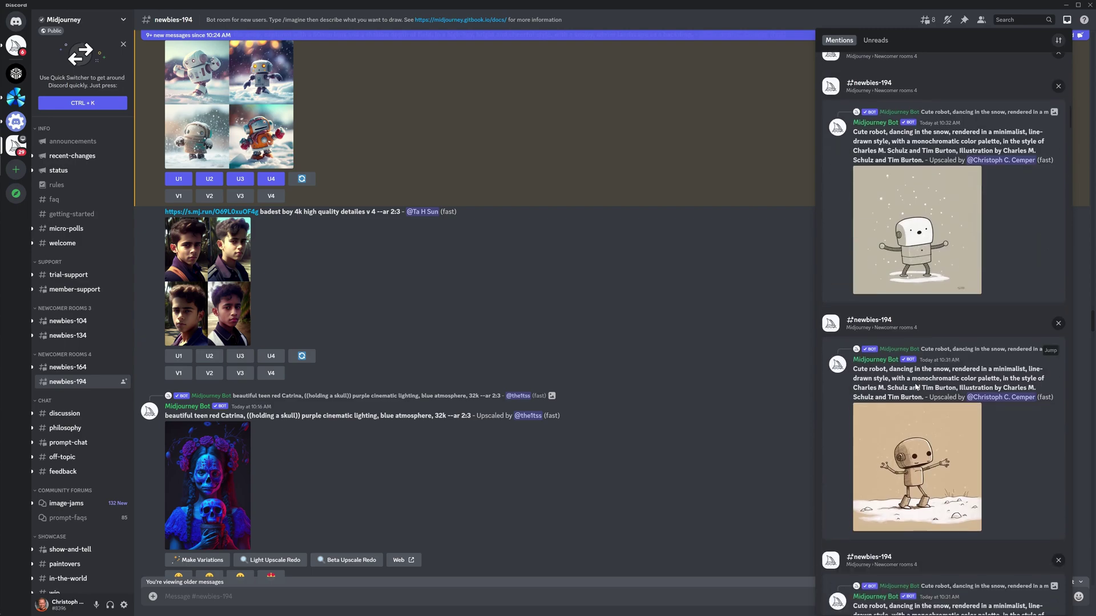
{"action": "scroll", "coordinate": [914, 334], "scroll_direction": "down", "scroll_amount": 2}
{"action": "scroll", "coordinate": [912, 297], "scroll_direction": "down", "scroll_amount": 2}
- Preview the line-drawn, rainy, 3D snowy, green and dancing robot images in Mentions
{"action": "left_click", "coordinate": [910, 283]}
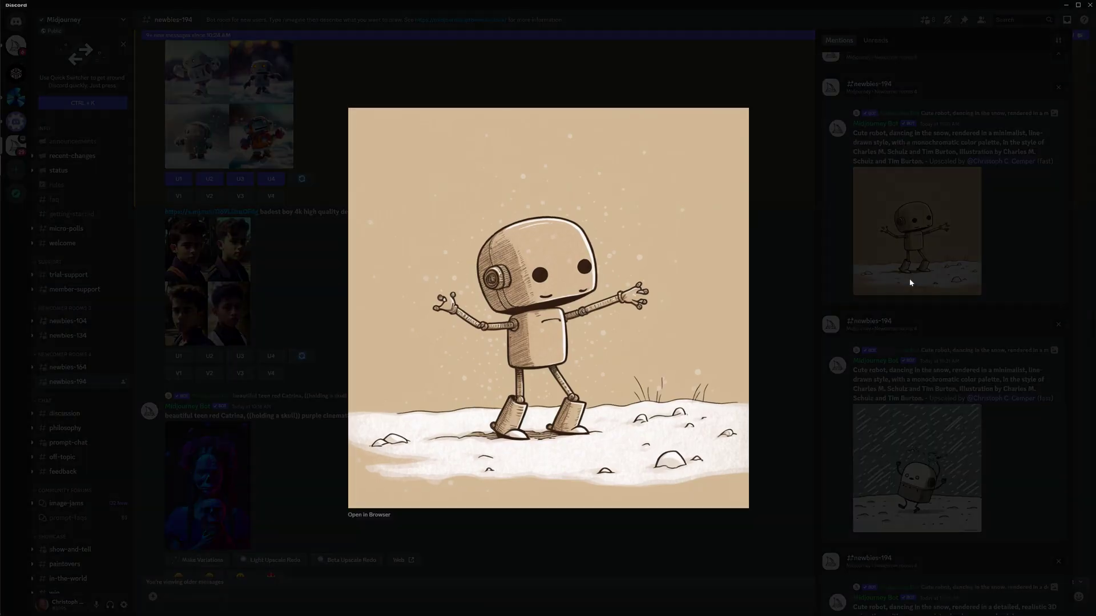
{"action": "left_click", "coordinate": [925, 471]}
{"action": "left_click", "coordinate": [925, 469]}
{"action": "scroll", "coordinate": [925, 466], "scroll_direction": "down", "scroll_amount": 3}
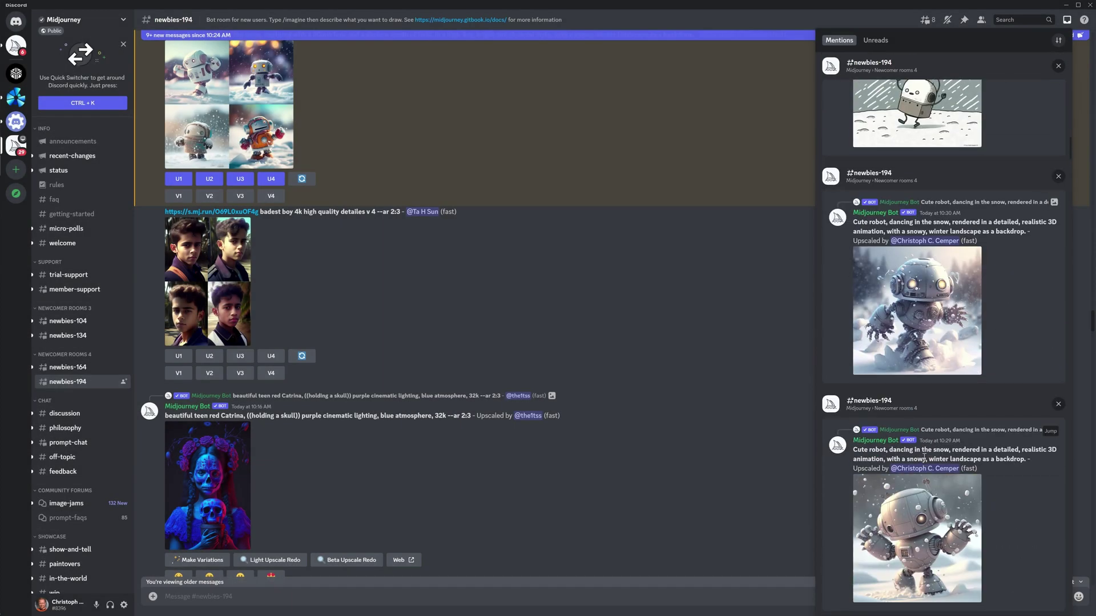
{"action": "scroll", "coordinate": [923, 459], "scroll_direction": "down", "scroll_amount": 2}
{"action": "scroll", "coordinate": [924, 460], "scroll_direction": "down", "scroll_amount": 1}
{"action": "left_click", "coordinate": [940, 360]}
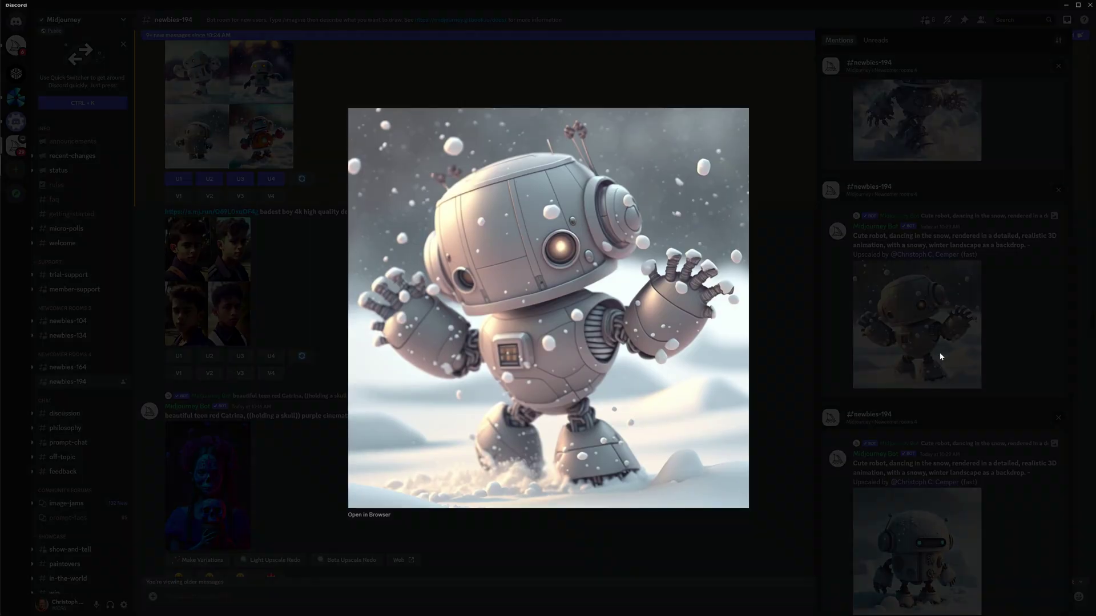
{"action": "left_click", "coordinate": [923, 462]}
{"action": "scroll", "coordinate": [924, 463], "scroll_direction": "down", "scroll_amount": 5}
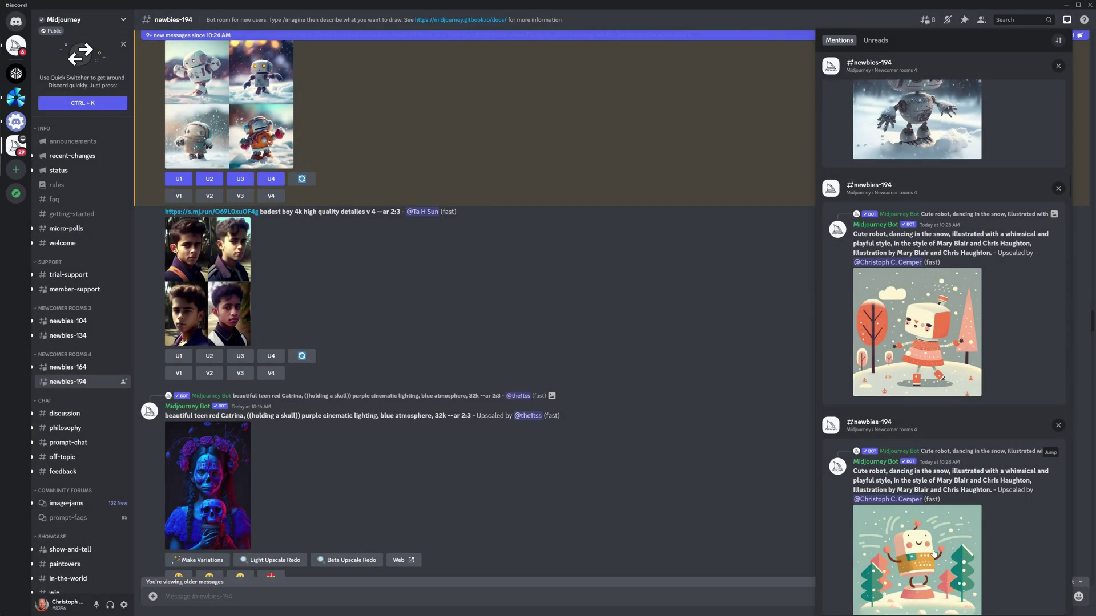
{"action": "left_click", "coordinate": [930, 536]}
{"action": "scroll", "coordinate": [925, 522], "scroll_direction": "down", "scroll_amount": 5}
{"action": "scroll", "coordinate": [930, 520], "scroll_direction": "down", "scroll_amount": 2}
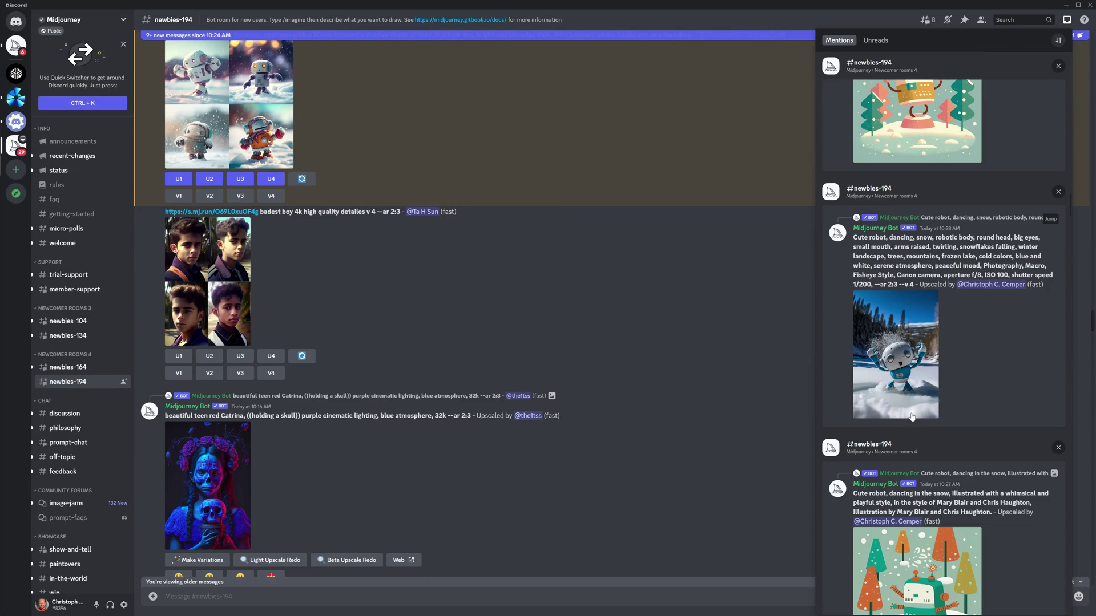
{"action": "scroll", "coordinate": [918, 445], "scroll_direction": "down", "scroll_amount": 3}
{"action": "left_click", "coordinate": [913, 335]}
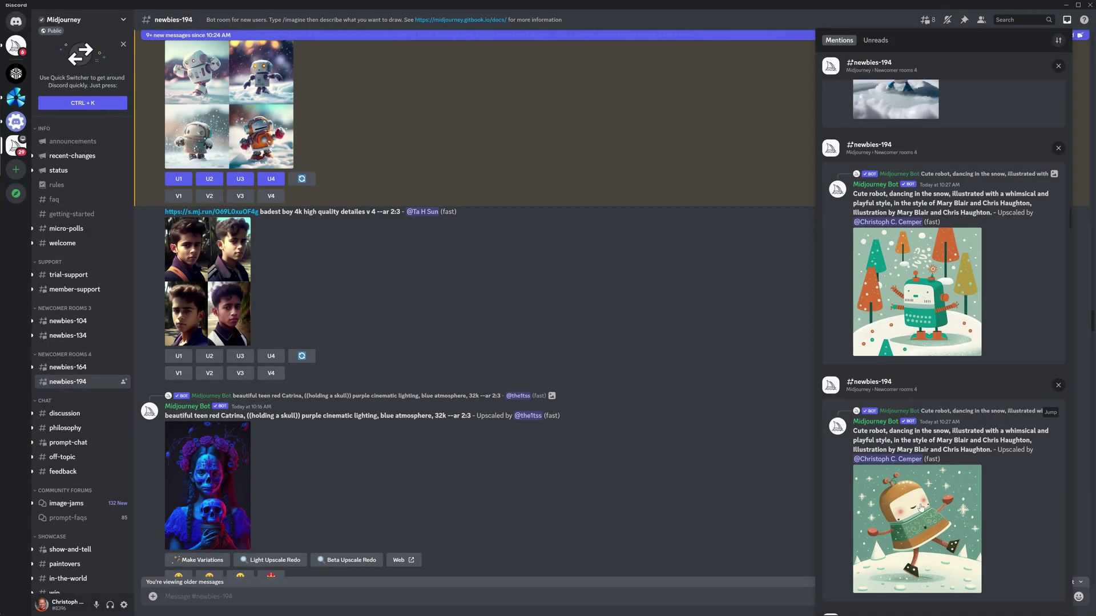
{"action": "left_click", "coordinate": [920, 501]}
{"action": "left_click", "coordinate": [920, 503]}
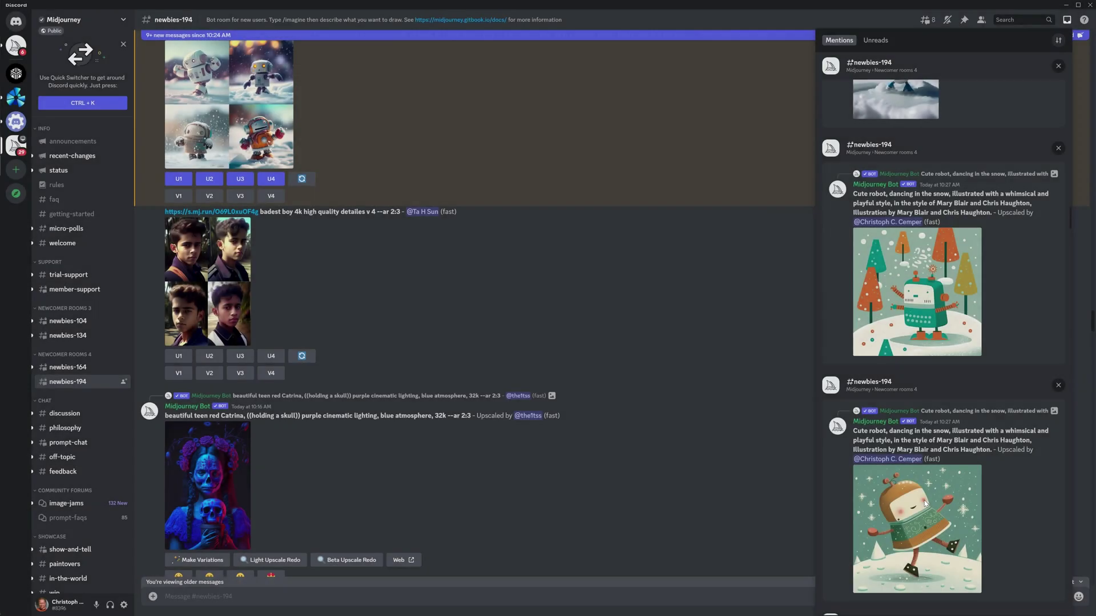
{"action": "scroll", "coordinate": [915, 479], "scroll_direction": "down", "scroll_amount": 3}
{"action": "scroll", "coordinate": [909, 454], "scroll_direction": "down", "scroll_amount": 2}
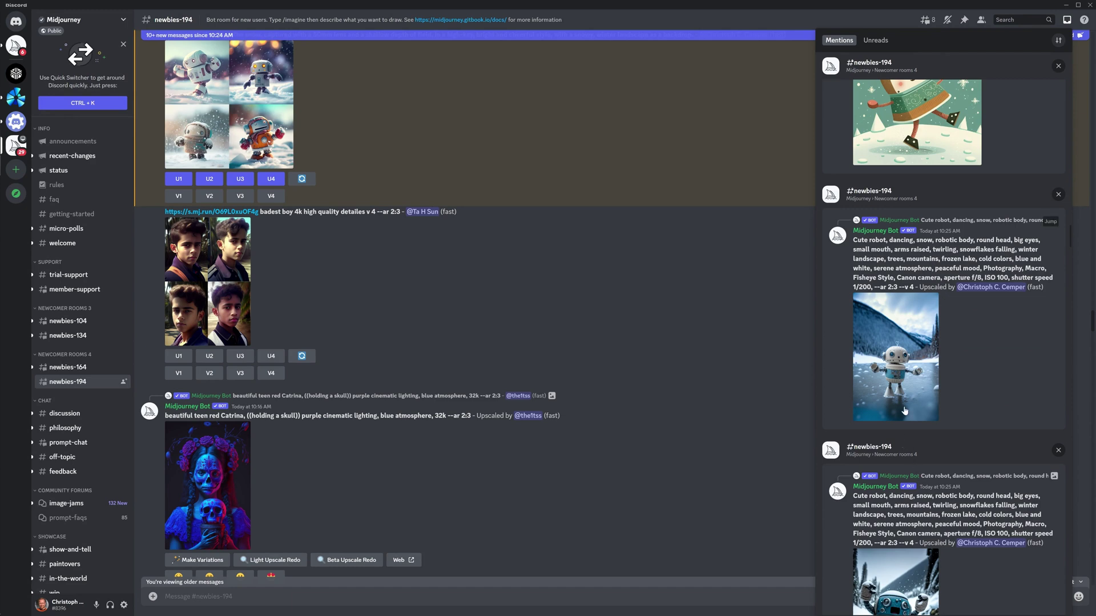
{"action": "scroll", "coordinate": [909, 449], "scroll_direction": "down", "scroll_amount": 3}
{"action": "scroll", "coordinate": [911, 457], "scroll_direction": "down", "scroll_amount": 3}
{"action": "scroll", "coordinate": [913, 468], "scroll_direction": "down", "scroll_amount": 3}
{"action": "scroll", "coordinate": [914, 468], "scroll_direction": "down", "scroll_amount": 1}
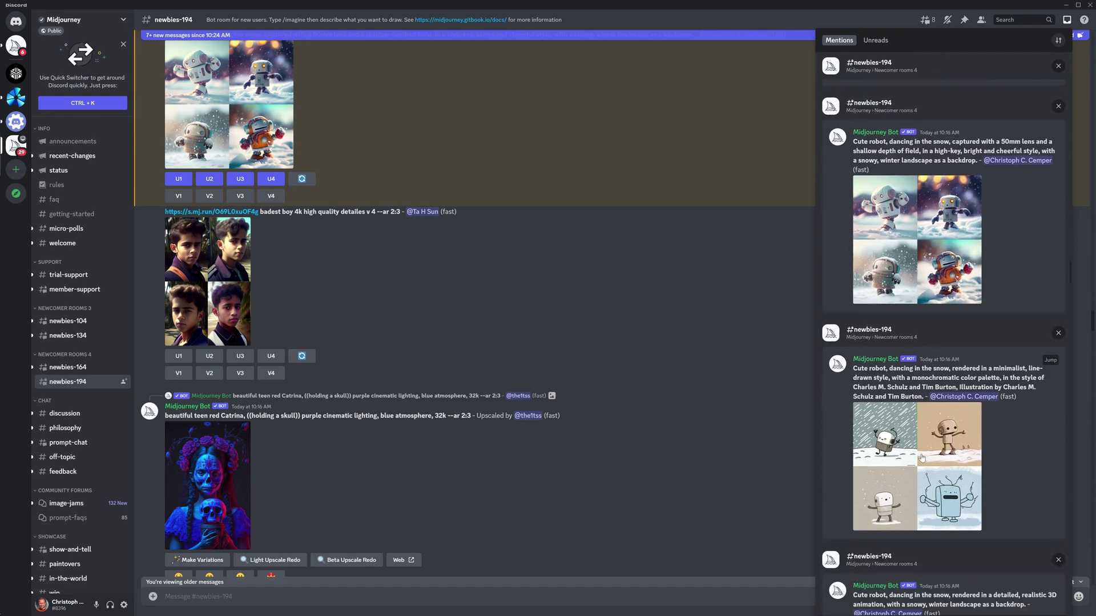
- Preview the line-drawn grid, orange-eyed snow robot and watercolour grid, then jump to the watercolour message
{"action": "left_click", "coordinate": [927, 468]}
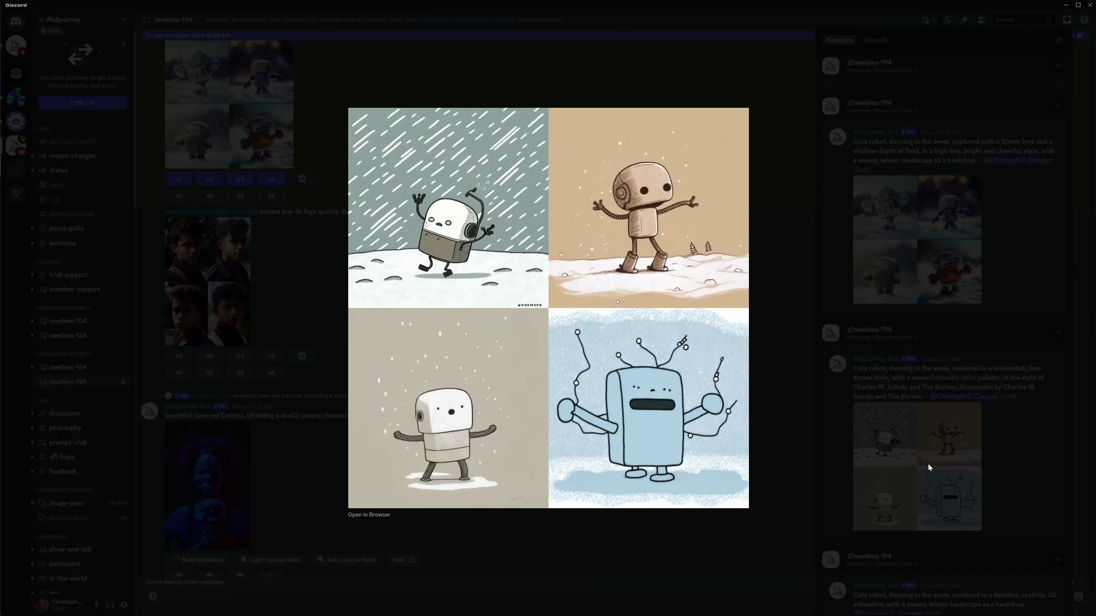
{"action": "left_click", "coordinate": [927, 463]}
{"action": "scroll", "coordinate": [929, 471], "scroll_direction": "down", "scroll_amount": 3}
{"action": "scroll", "coordinate": [928, 475], "scroll_direction": "down", "scroll_amount": 2}
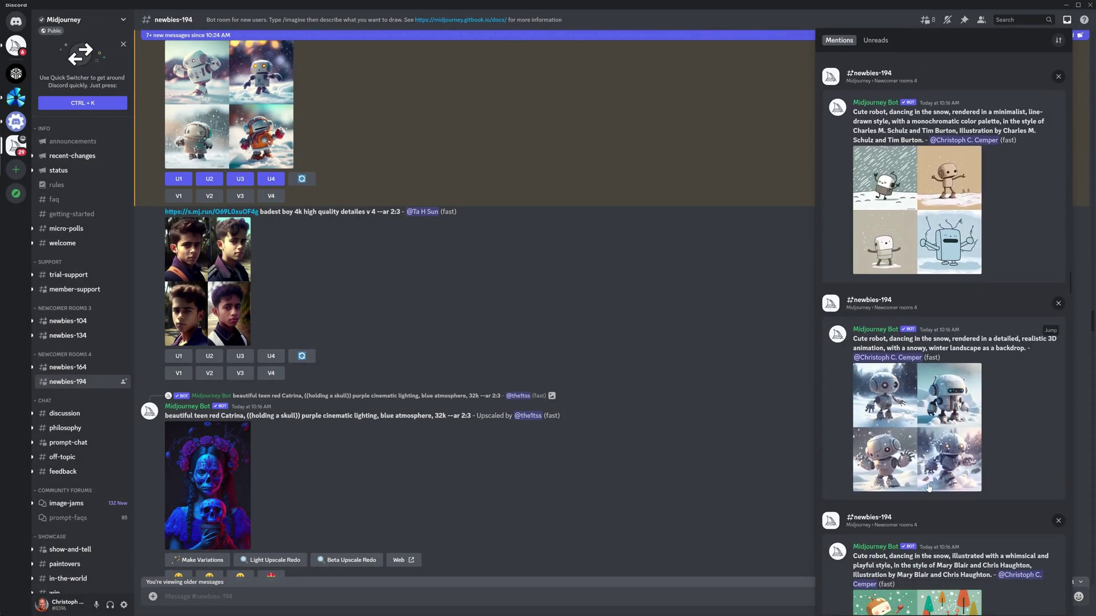
{"action": "scroll", "coordinate": [928, 483], "scroll_direction": "down", "scroll_amount": 2}
{"action": "scroll", "coordinate": [929, 488], "scroll_direction": "down", "scroll_amount": 3}
{"action": "scroll", "coordinate": [928, 504], "scroll_direction": "down", "scroll_amount": 2}
{"action": "scroll", "coordinate": [929, 506], "scroll_direction": "down", "scroll_amount": 1}
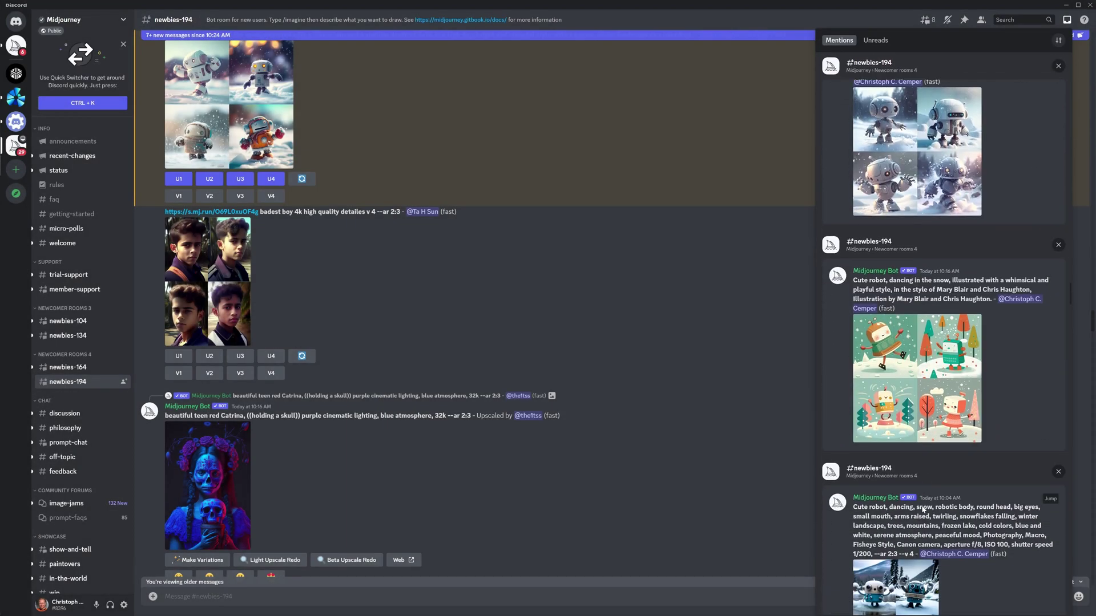
{"action": "scroll", "coordinate": [908, 516], "scroll_direction": "down", "scroll_amount": 1}
{"action": "scroll", "coordinate": [908, 516], "scroll_direction": "down", "scroll_amount": 2}
{"action": "scroll", "coordinate": [904, 505], "scroll_direction": "down", "scroll_amount": 2}
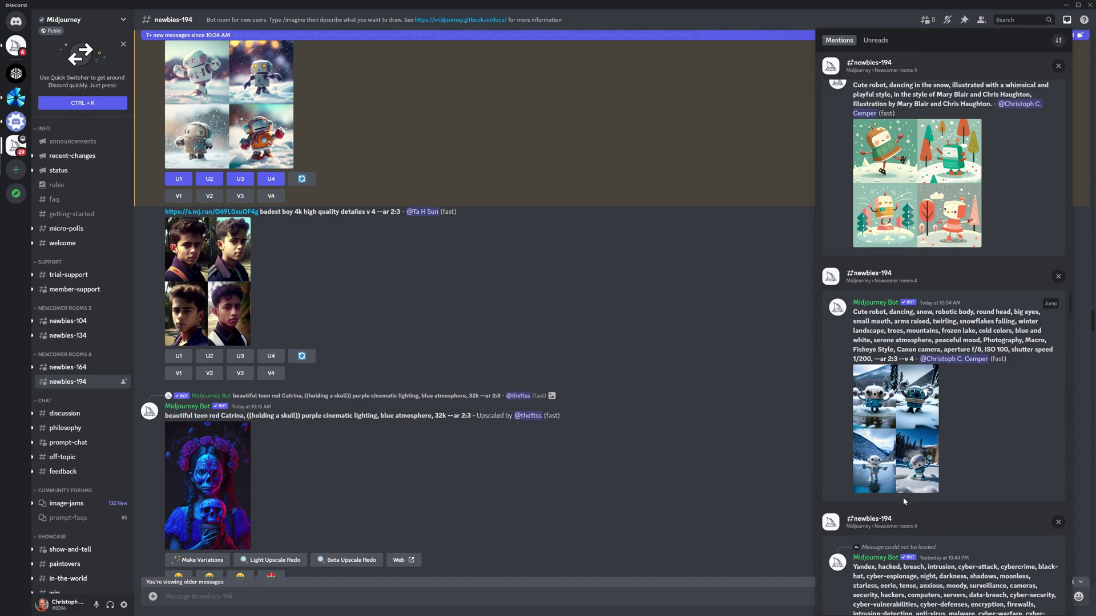
{"action": "scroll", "coordinate": [903, 497], "scroll_direction": "down", "scroll_amount": 3}
{"action": "scroll", "coordinate": [925, 410], "scroll_direction": "up", "scroll_amount": 3}
{"action": "scroll", "coordinate": [956, 318], "scroll_direction": "up", "scroll_amount": 4}
{"action": "scroll", "coordinate": [957, 317], "scroll_direction": "down", "scroll_amount": 2}
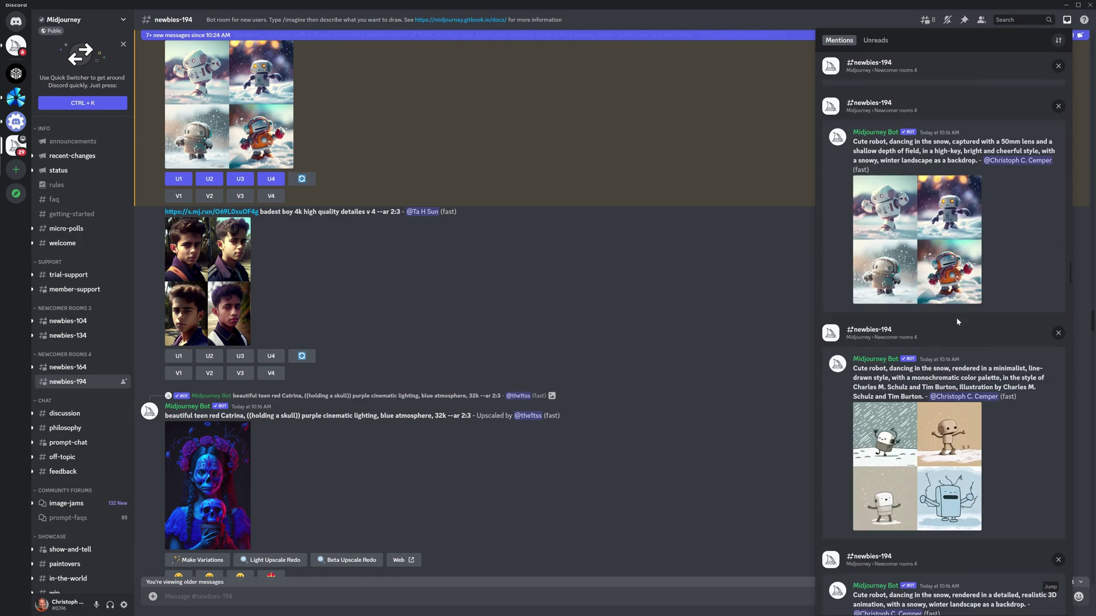
{"action": "scroll", "coordinate": [957, 318], "scroll_direction": "down", "scroll_amount": 3}
{"action": "scroll", "coordinate": [959, 319], "scroll_direction": "down", "scroll_amount": 3}
{"action": "scroll", "coordinate": [957, 315], "scroll_direction": "down", "scroll_amount": 2}
{"action": "scroll", "coordinate": [958, 317], "scroll_direction": "up", "scroll_amount": 3}
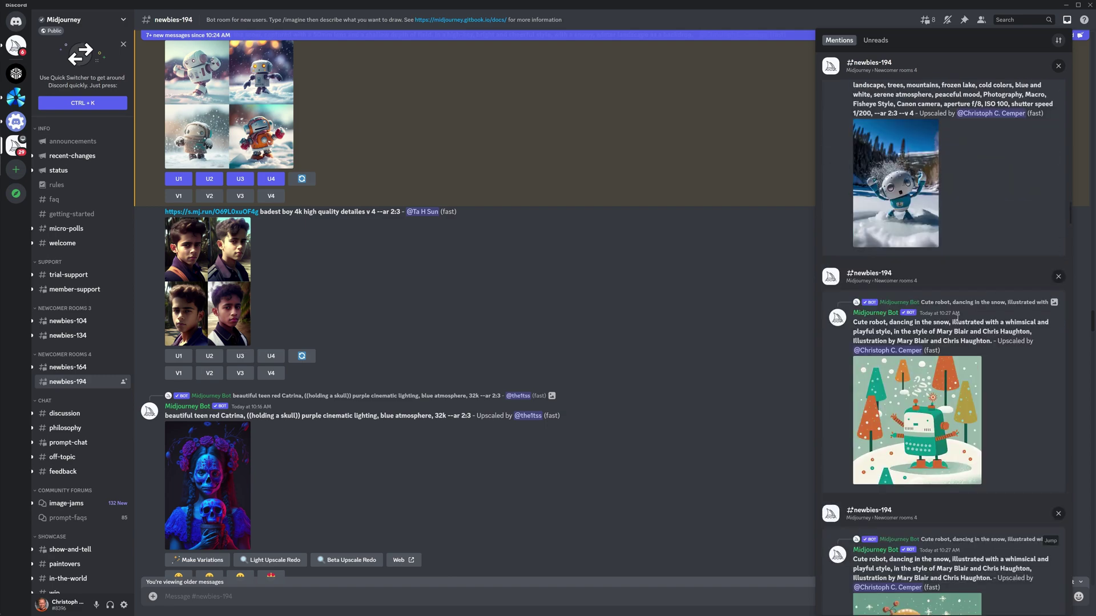
{"action": "scroll", "coordinate": [931, 306], "scroll_direction": "up", "scroll_amount": 3}
{"action": "scroll", "coordinate": [932, 306], "scroll_direction": "up", "scroll_amount": 3}
{"action": "scroll", "coordinate": [926, 308], "scroll_direction": "up", "scroll_amount": 3}
{"action": "scroll", "coordinate": [926, 307], "scroll_direction": "up", "scroll_amount": 3}
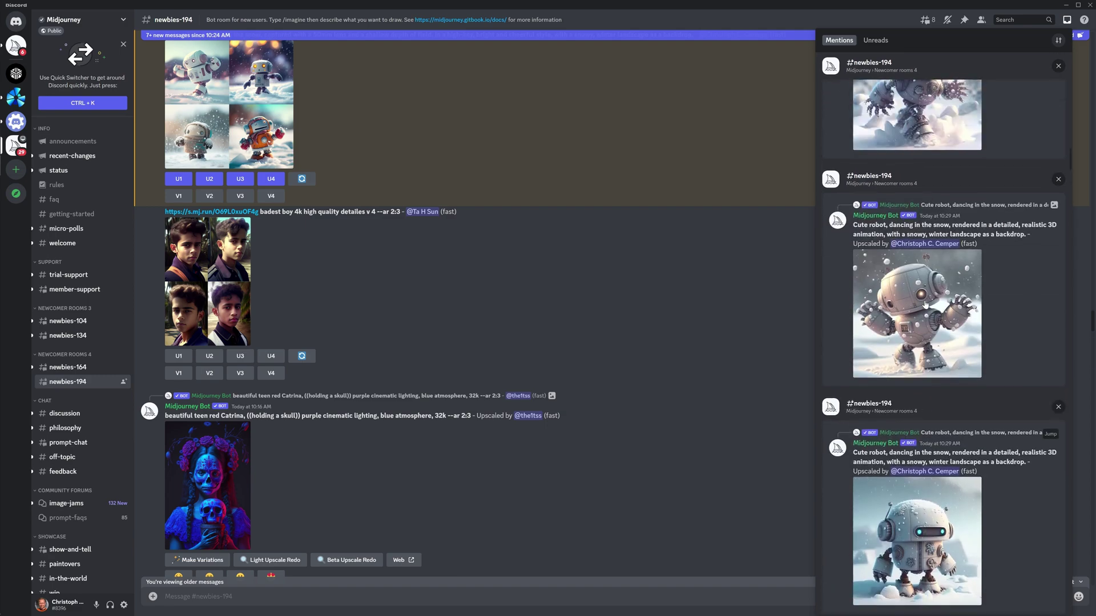
{"action": "scroll", "coordinate": [924, 306], "scroll_direction": "up", "scroll_amount": 3}
{"action": "scroll", "coordinate": [921, 308], "scroll_direction": "up", "scroll_amount": 3}
{"action": "scroll", "coordinate": [917, 308], "scroll_direction": "up", "scroll_amount": 3}
{"action": "scroll", "coordinate": [917, 308], "scroll_direction": "up", "scroll_amount": 2}
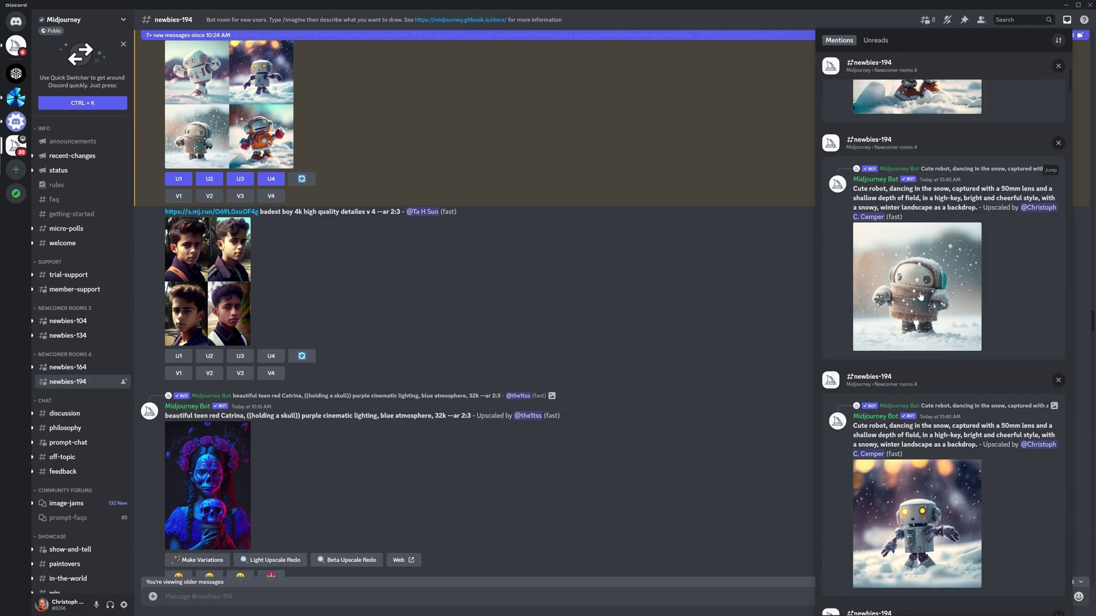
{"action": "left_click", "coordinate": [929, 486]}
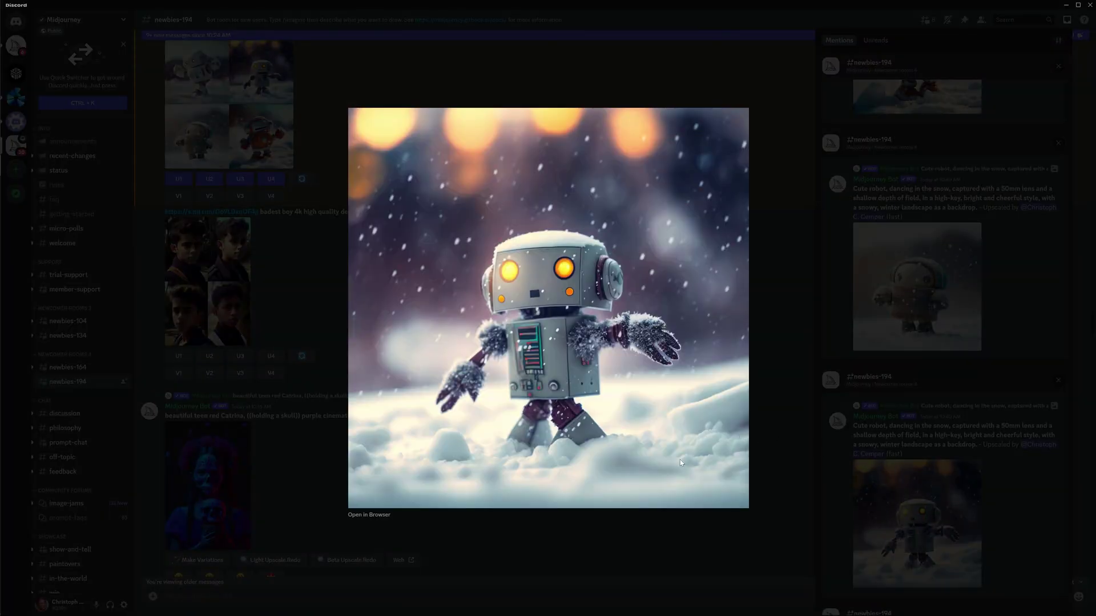
{"action": "left_click", "coordinate": [862, 370]}
{"action": "scroll", "coordinate": [946, 268], "scroll_direction": "up", "scroll_amount": 3}
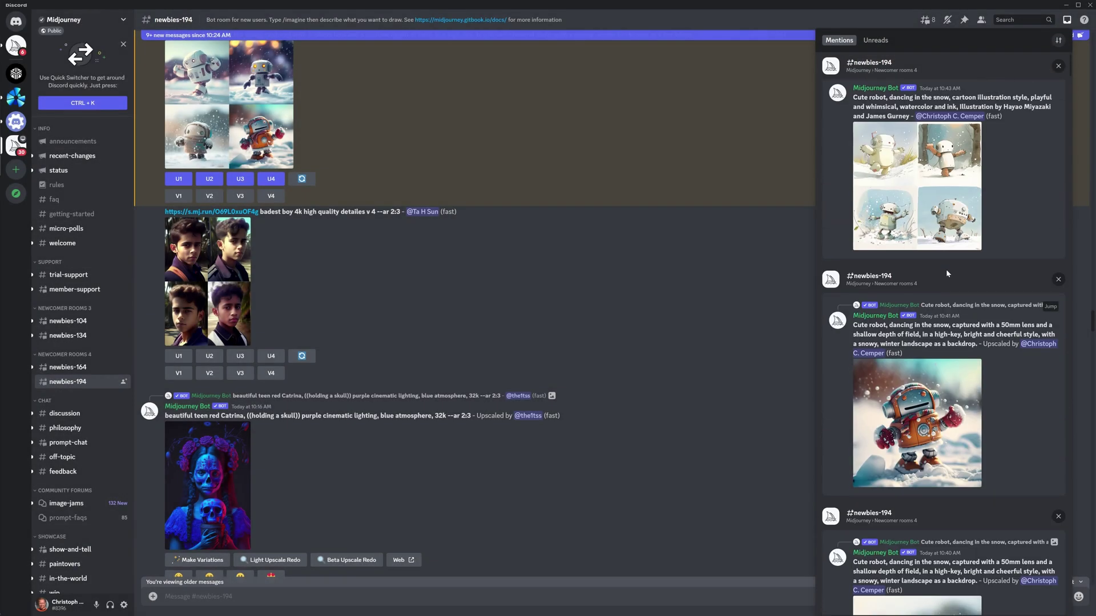
{"action": "left_click", "coordinate": [938, 226]}
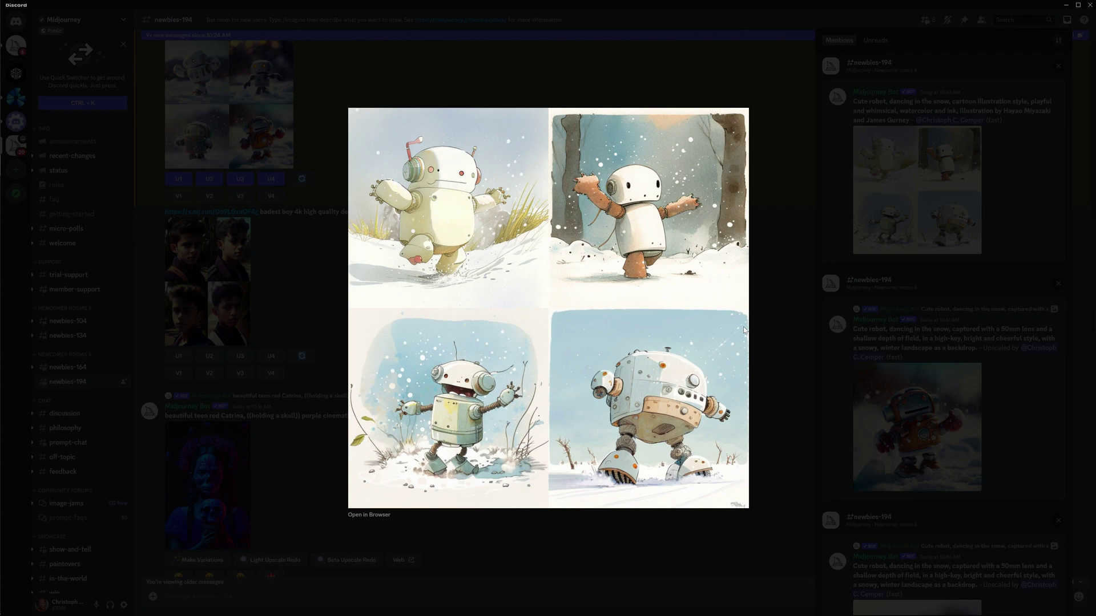
{"action": "left_click", "coordinate": [674, 399]}
{"action": "mouse_move", "coordinate": [951, 107]}
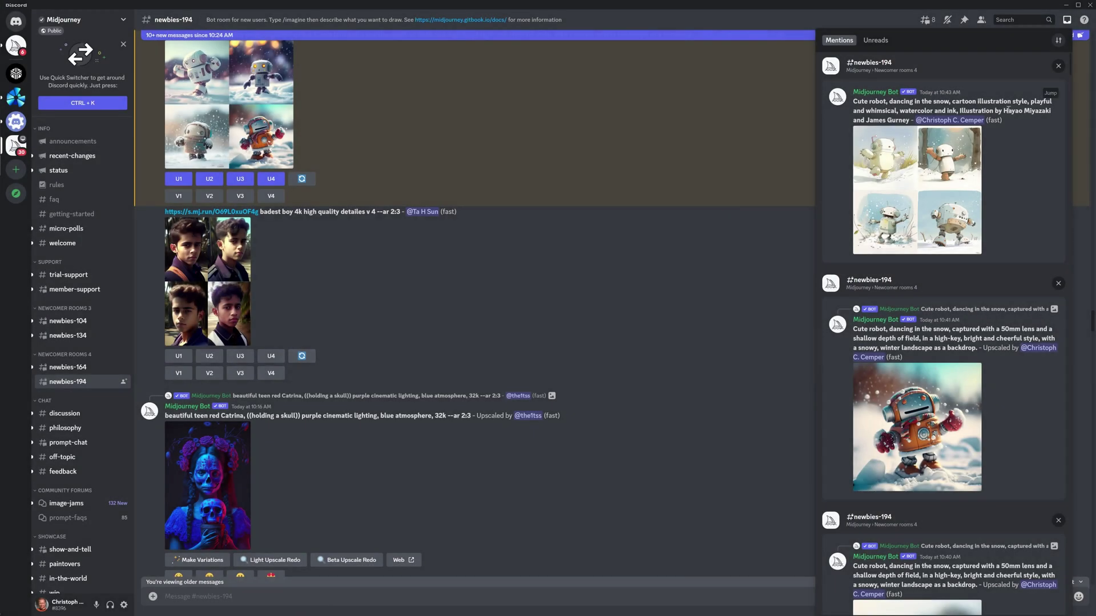
{"action": "left_click", "coordinate": [1051, 93]}
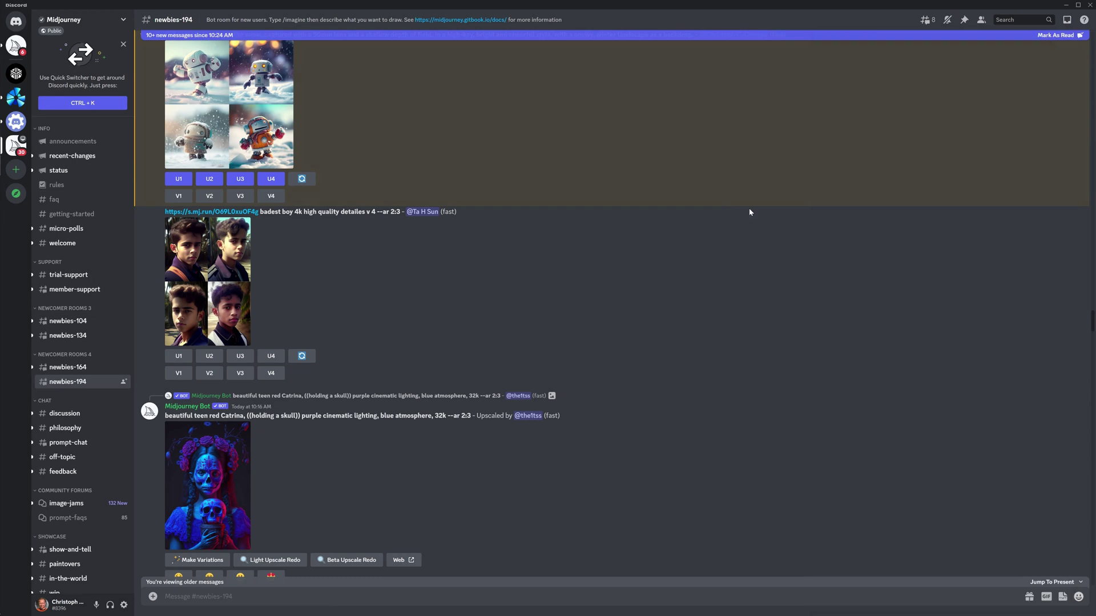
- Request upscales U1–U4 and variations V1–V4 of the watercolour robot grid
{"action": "left_click", "coordinate": [178, 375]}
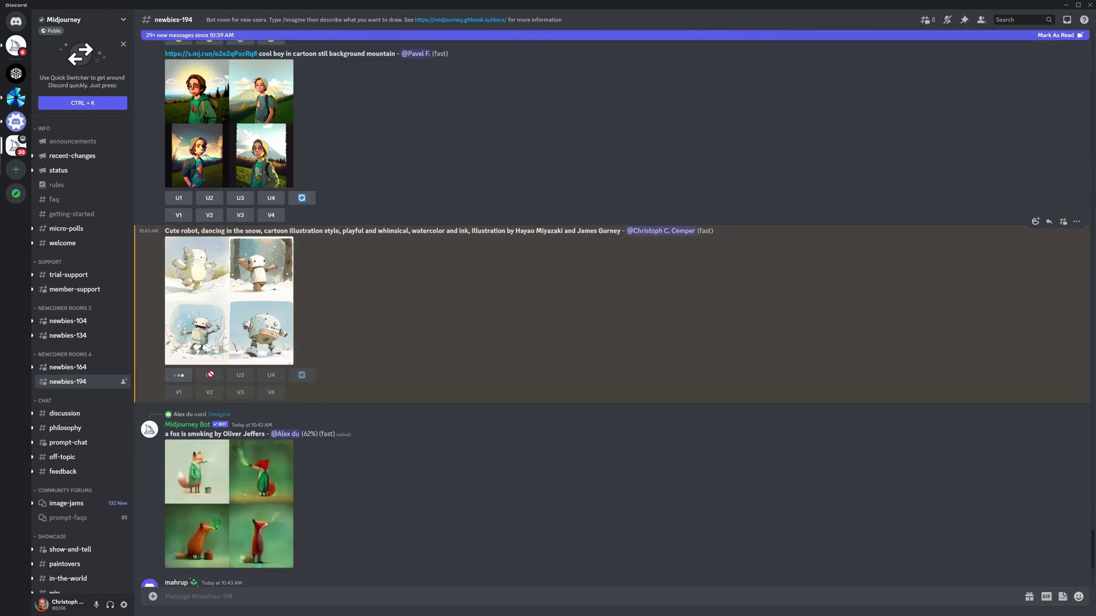
{"action": "left_click", "coordinate": [243, 375]}
{"action": "left_click", "coordinate": [270, 375]}
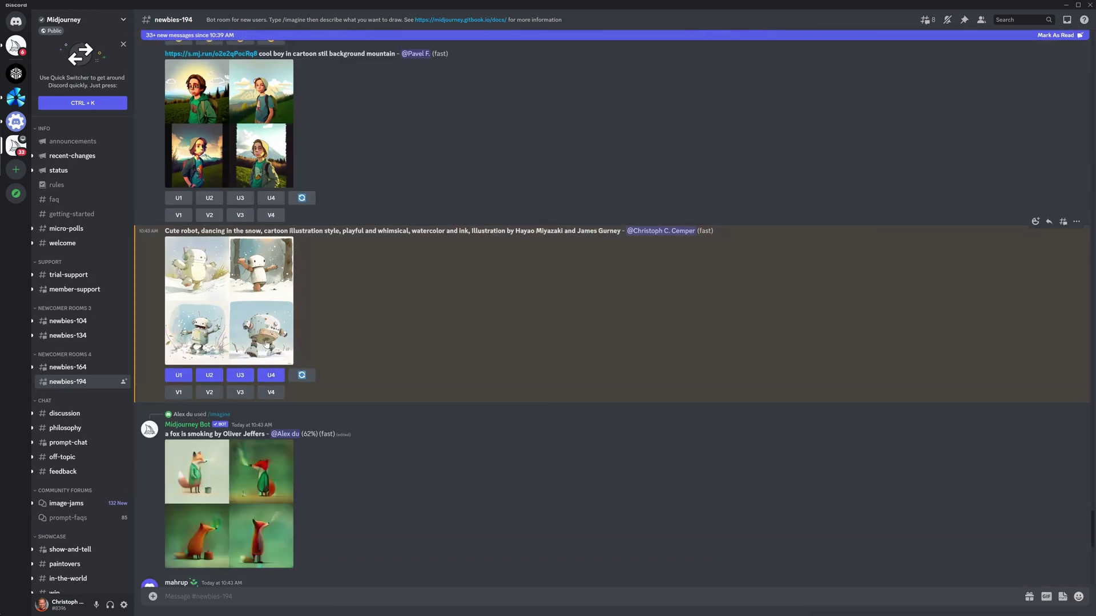
{"action": "left_click", "coordinate": [272, 393]}
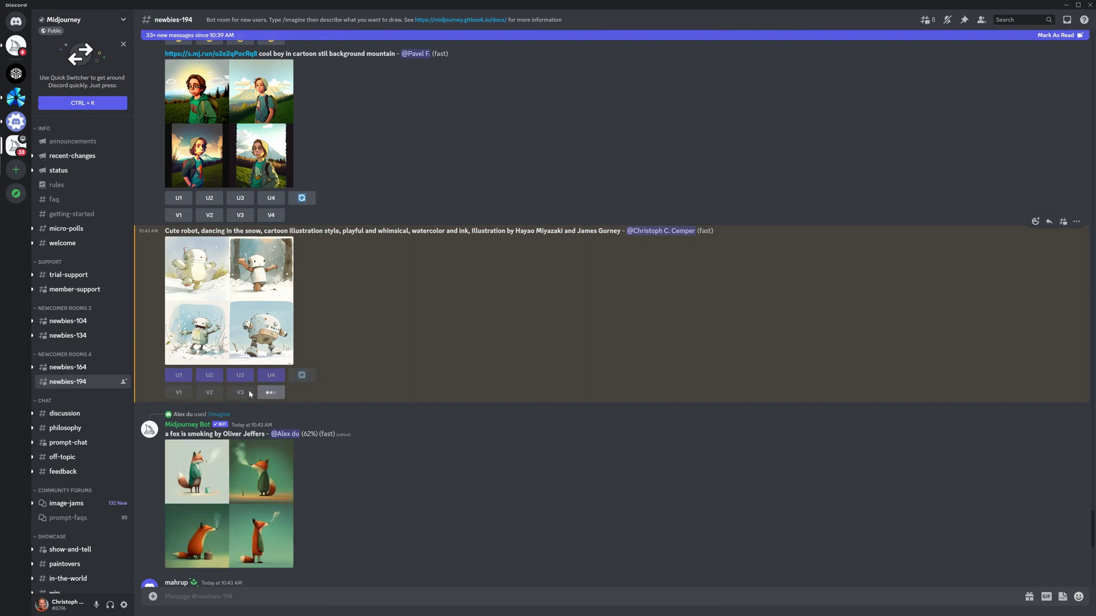
{"action": "left_click", "coordinate": [244, 392]}
{"action": "left_click", "coordinate": [179, 393]}
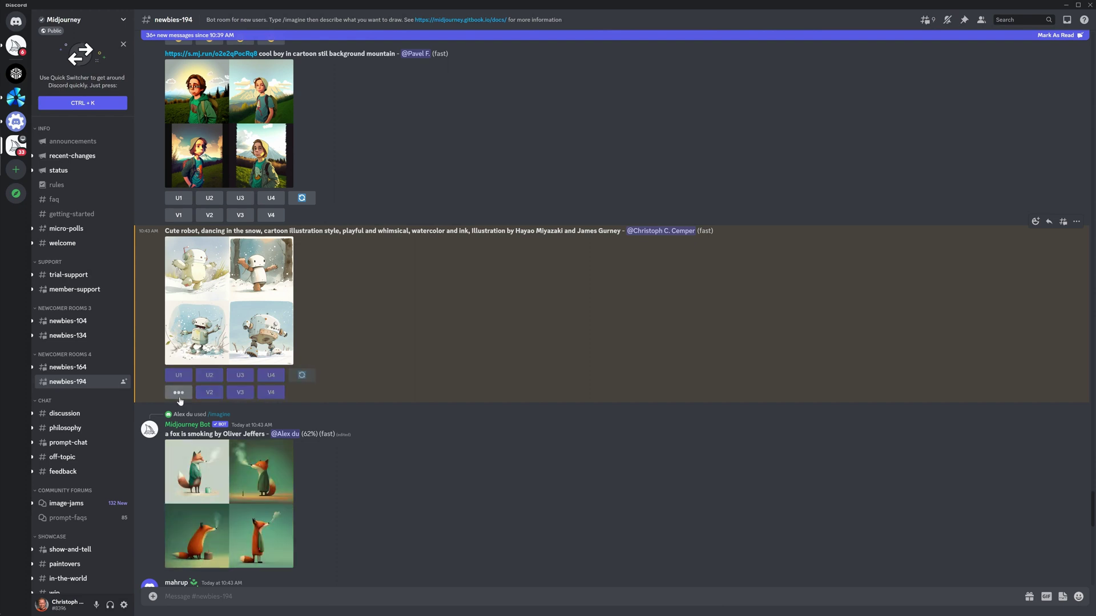
{"action": "left_click", "coordinate": [209, 392]}
- Inspect the watercolour grid, then the orange and snow robot upscales in Mentions
{"action": "left_click", "coordinate": [228, 300]}
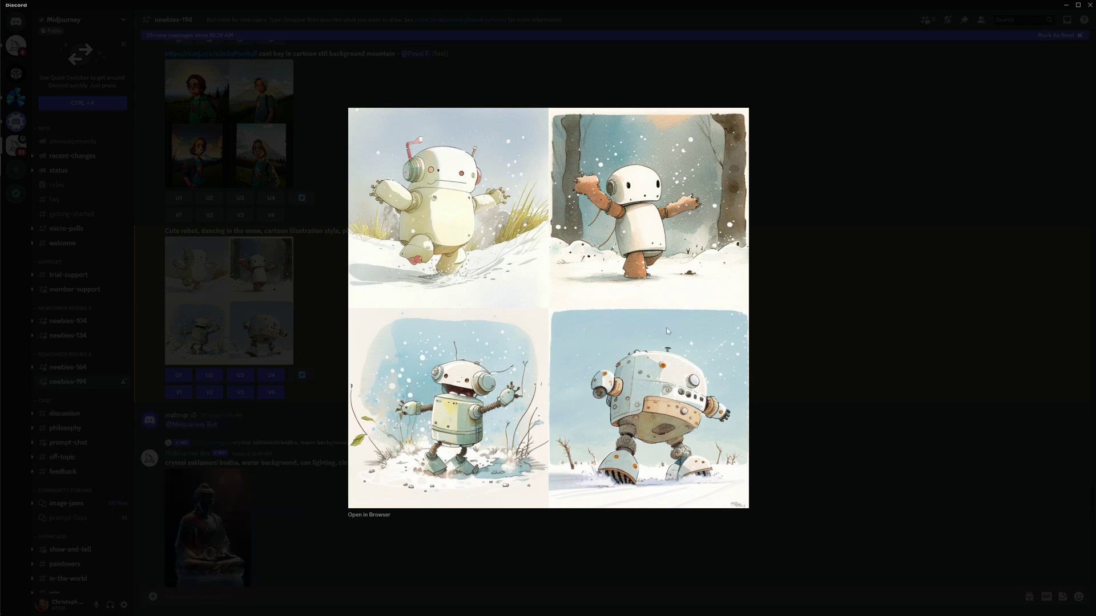
{"action": "key", "text": "Escape"}
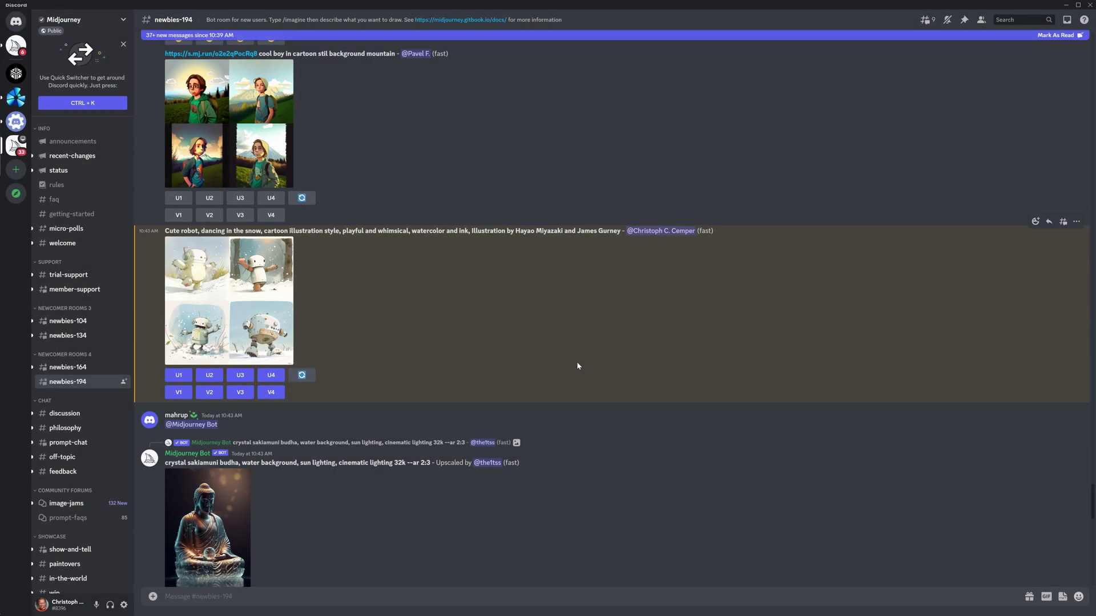
{"action": "left_click", "coordinate": [1066, 20]}
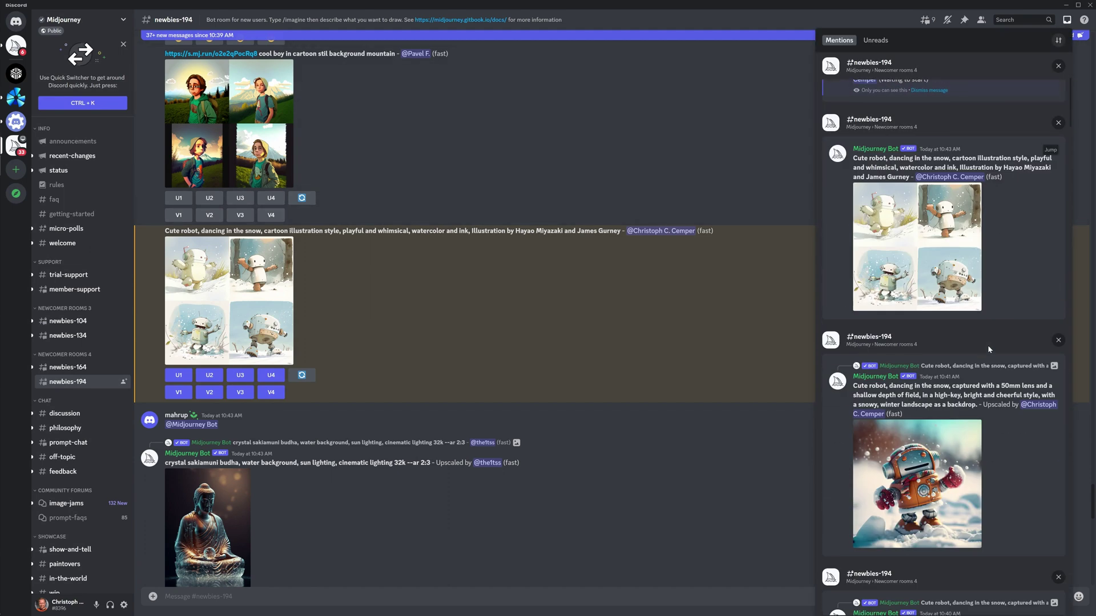
{"action": "scroll", "coordinate": [986, 345], "scroll_direction": "down", "scroll_amount": 3}
{"action": "left_click", "coordinate": [950, 324]}
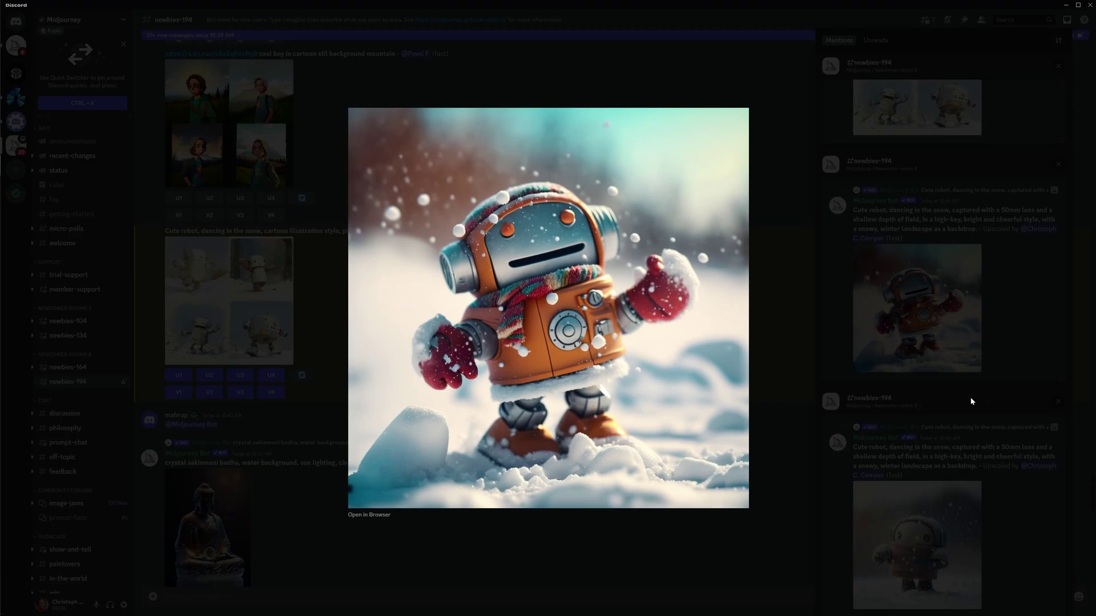
{"action": "left_click", "coordinate": [911, 362]}
{"action": "scroll", "coordinate": [924, 416], "scroll_direction": "down", "scroll_amount": 3}
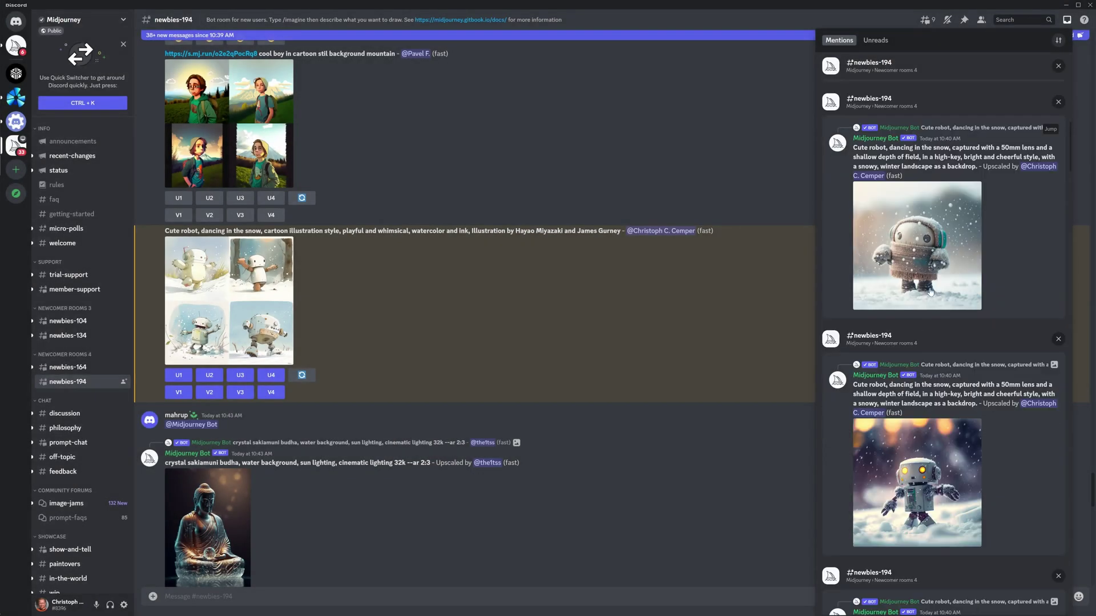
{"action": "left_click", "coordinate": [871, 254]}
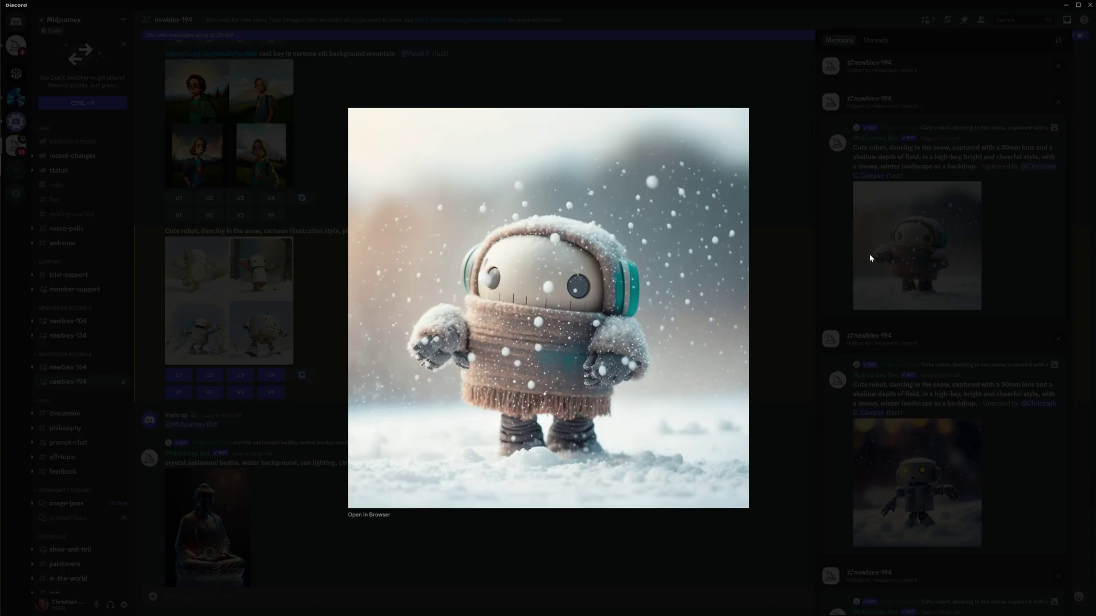
{"action": "left_click", "coordinate": [860, 292]}
{"action": "scroll", "coordinate": [861, 291], "scroll_direction": "down", "scroll_amount": 3}
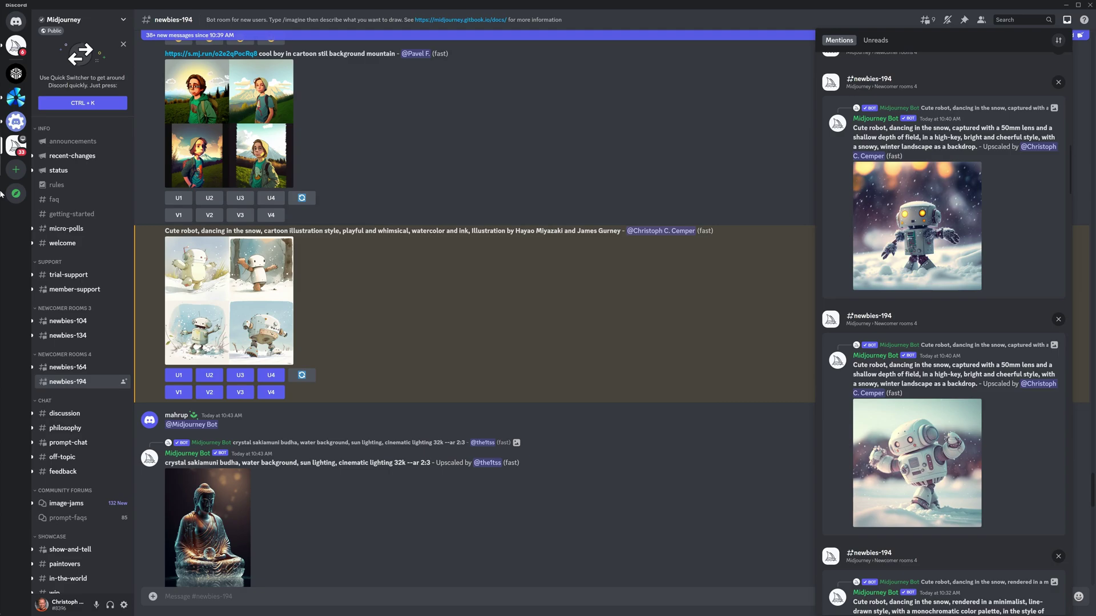
{"action": "left_click", "coordinate": [24, 63]}
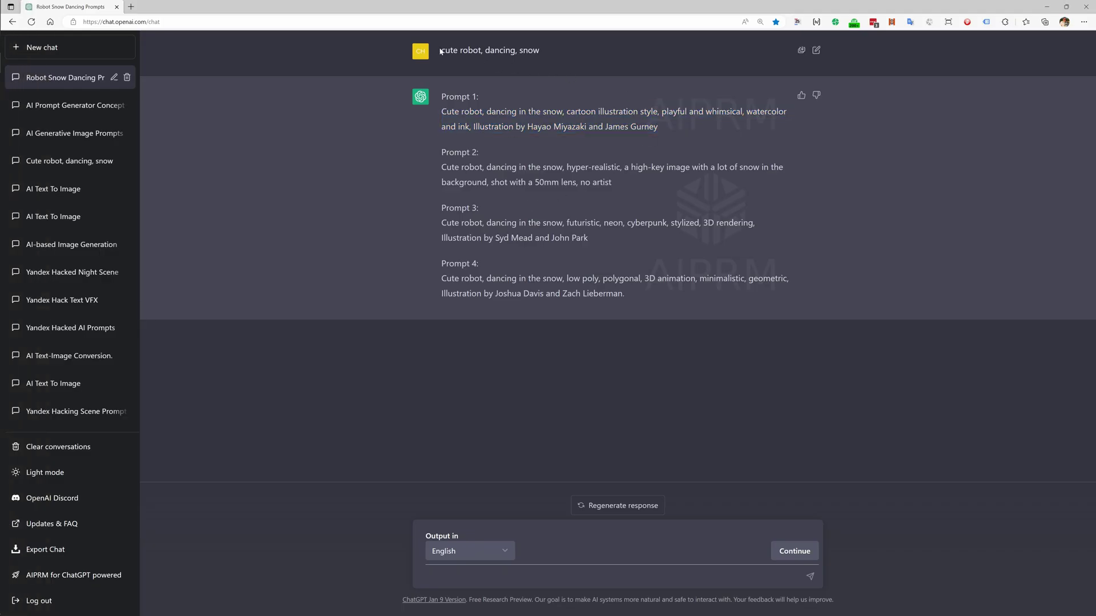
- Select the hyper-realistic 50mm-lens Prompt 2 text and return to the Midjourney channel
{"action": "left_click_drag", "start_coordinate": [441, 51], "coordinate": [545, 52]}
{"action": "left_click", "coordinate": [659, 135]}
{"action": "left_click_drag", "start_coordinate": [556, 52], "coordinate": [453, 50]}
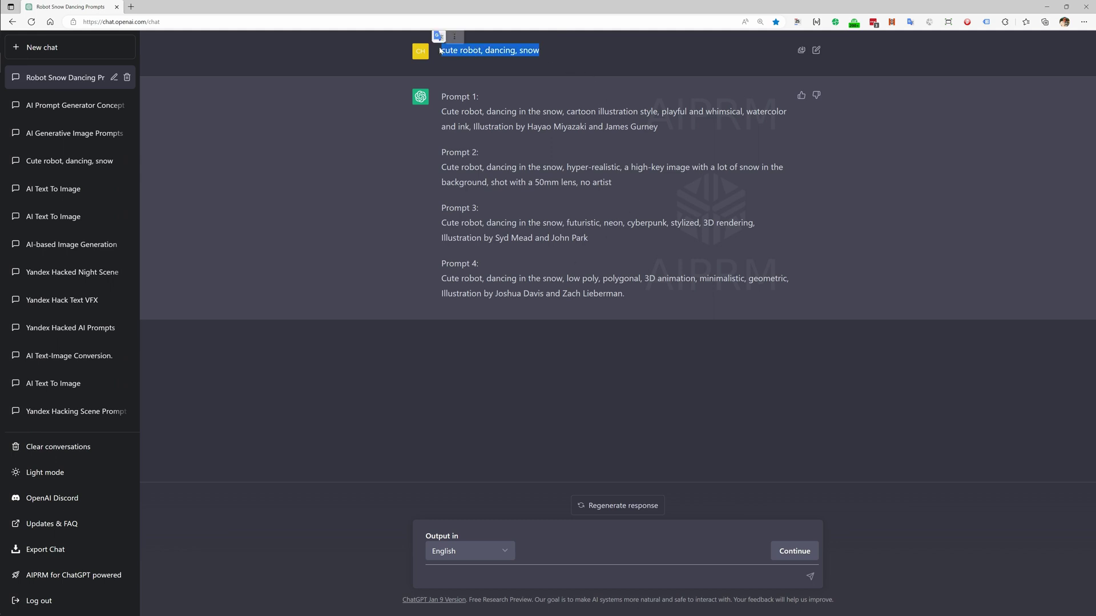
{"action": "mouse_move", "coordinate": [447, 166]}
{"action": "left_mouse_down"}
{"action": "mouse_move", "coordinate": [563, 168]}
{"action": "mouse_move", "coordinate": [612, 181]}
{"action": "left_mouse_up"}
{"action": "key", "text": "ctrl+c"}
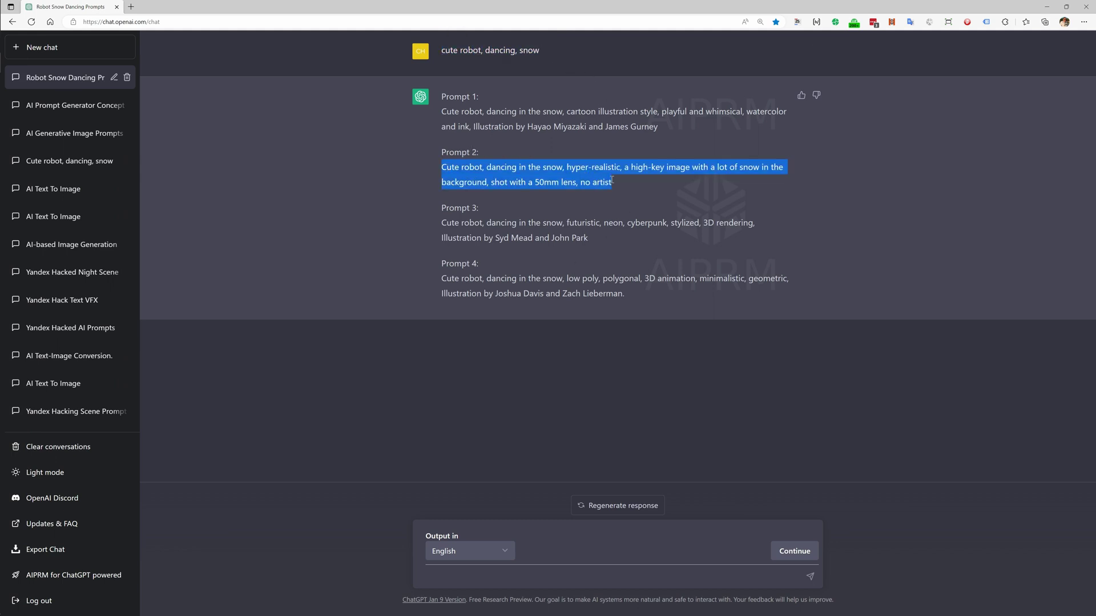
{"action": "left_click", "coordinate": [33, 173]}
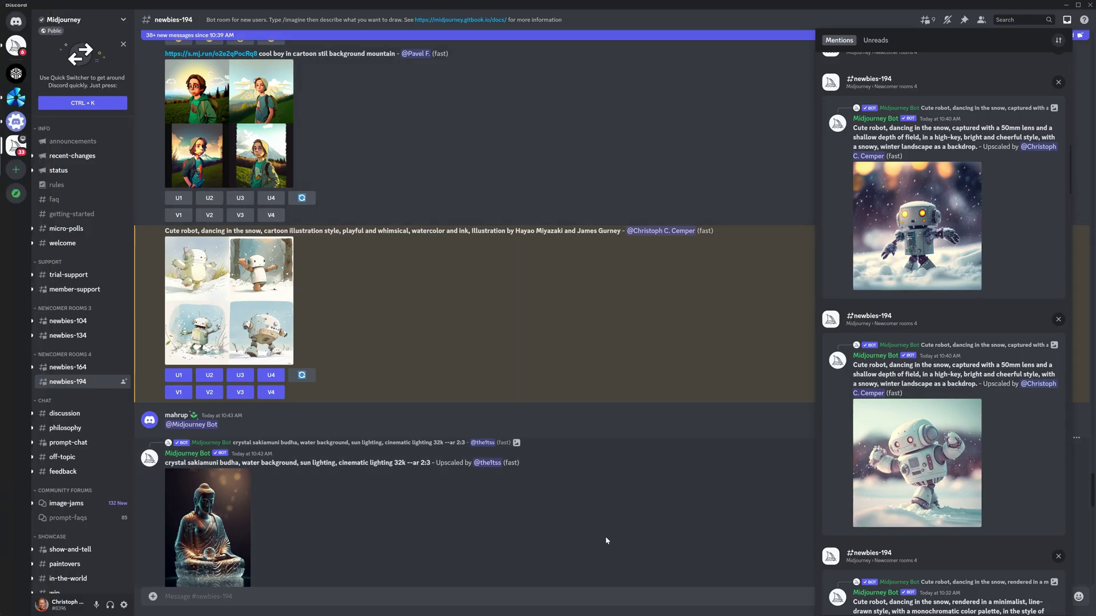
- Close Mentions and submit the hyper-realistic Prompt 2 via /imagine
{"action": "left_click", "coordinate": [450, 593]}
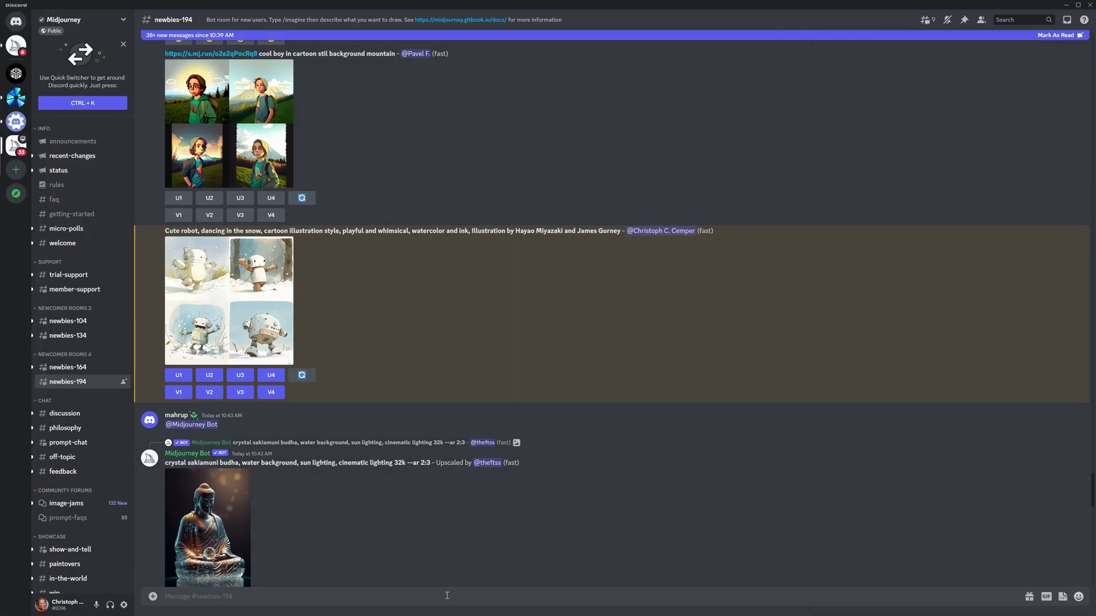
{"action": "type", "text": "/"}
{"action": "key", "text": "BackSpace"}
{"action": "key", "text": "BackSpace"}
{"action": "type", "text": "p"}
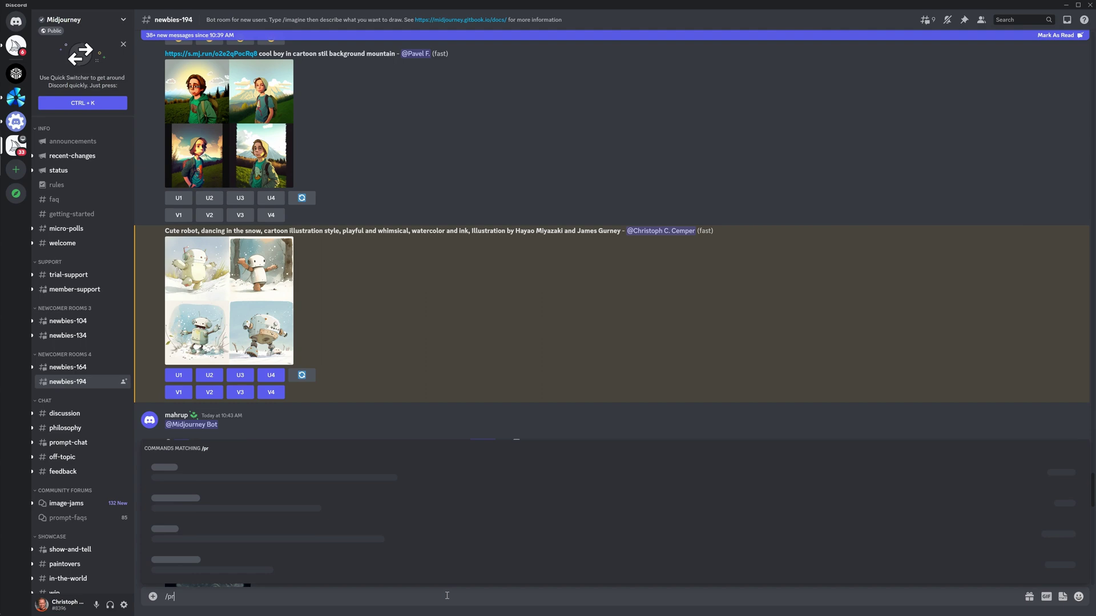
{"action": "key", "text": "BackSpace"}
{"action": "type", "text": "imagine"}
{"action": "key", "text": "Tab"}
{"action": "key", "text": "ctrl+v"}
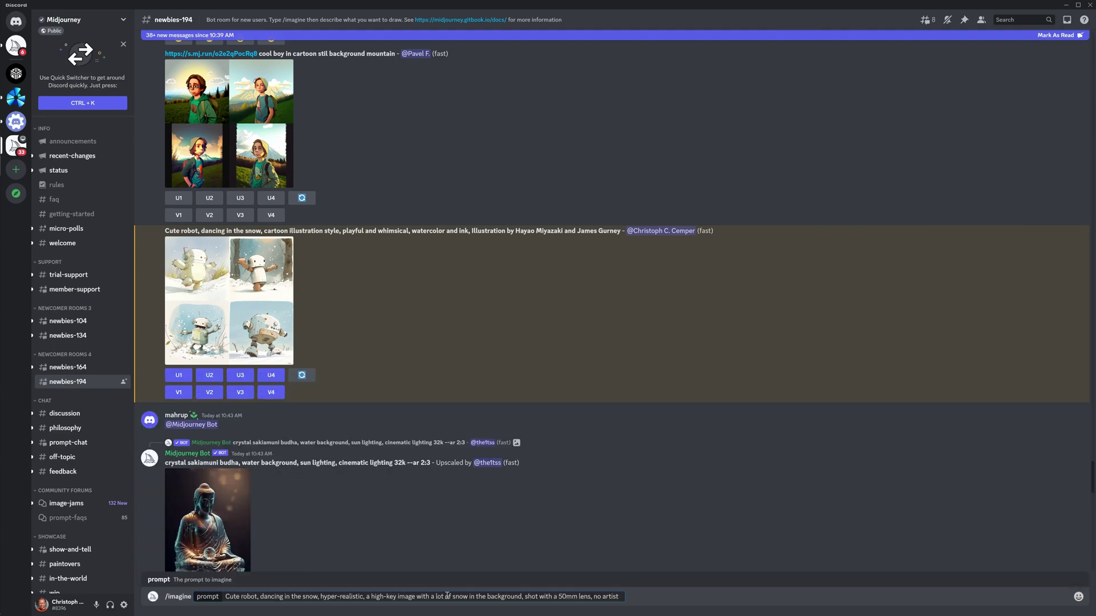
{"action": "key", "text": "Return"}
{"action": "mouse_move", "coordinate": [16, 75]}
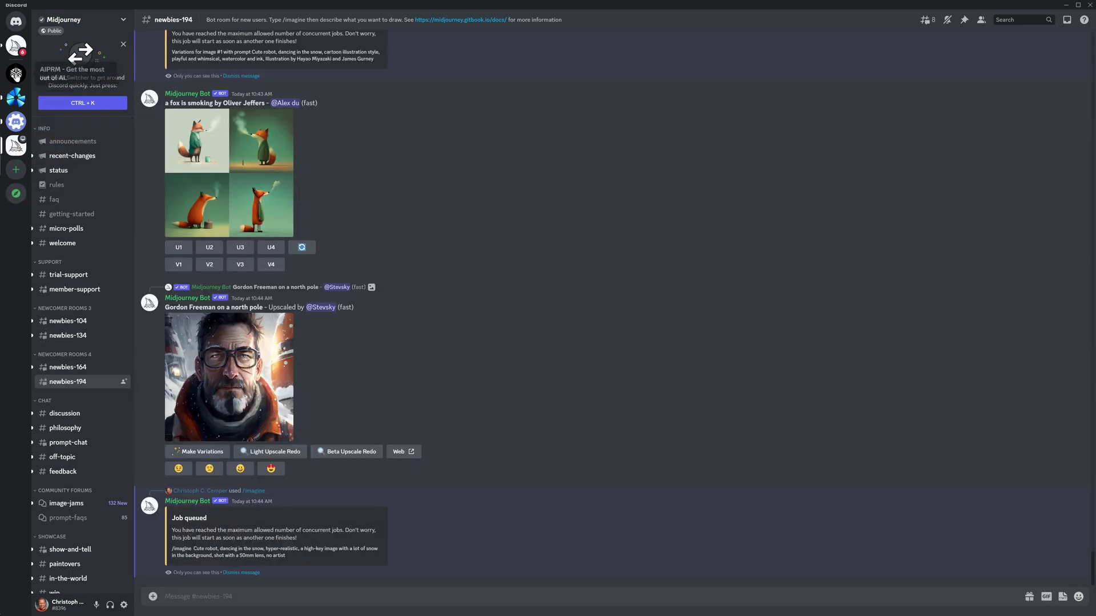
- Copy the cyberpunk Prompt 3 from ChatGPT and submit it via /imagine
{"action": "left_click", "coordinate": [23, 65]}
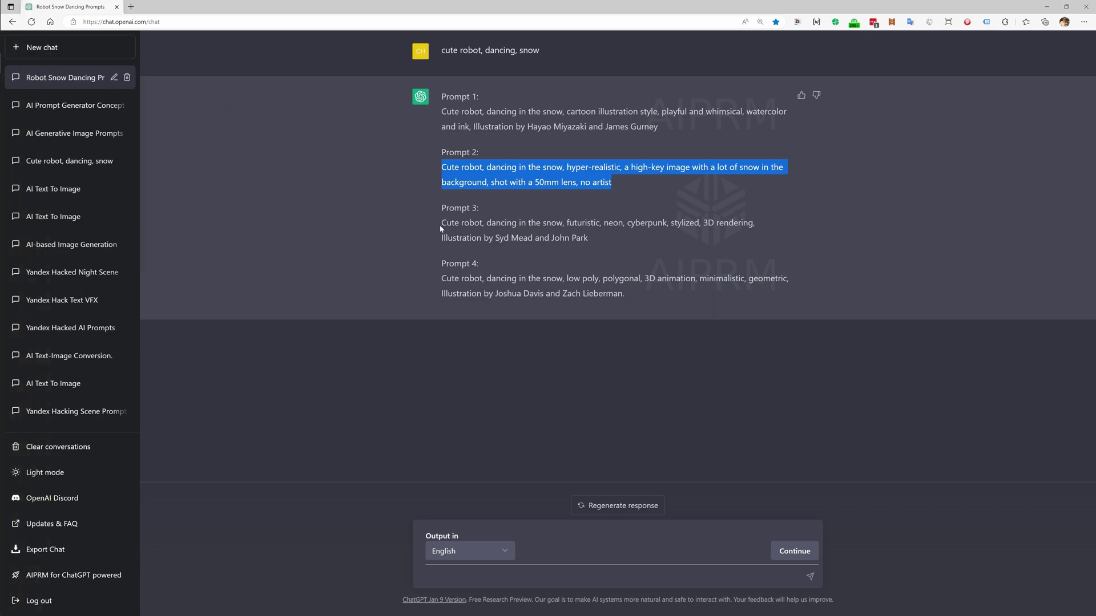
{"action": "left_click_drag", "start_coordinate": [441, 222], "coordinate": [589, 238]}
{"action": "left_click", "coordinate": [23, 64]}
{"action": "type", "text": "/imagine"}
{"action": "key", "text": "Tab"}
{"action": "key", "text": "ctrl+v"}
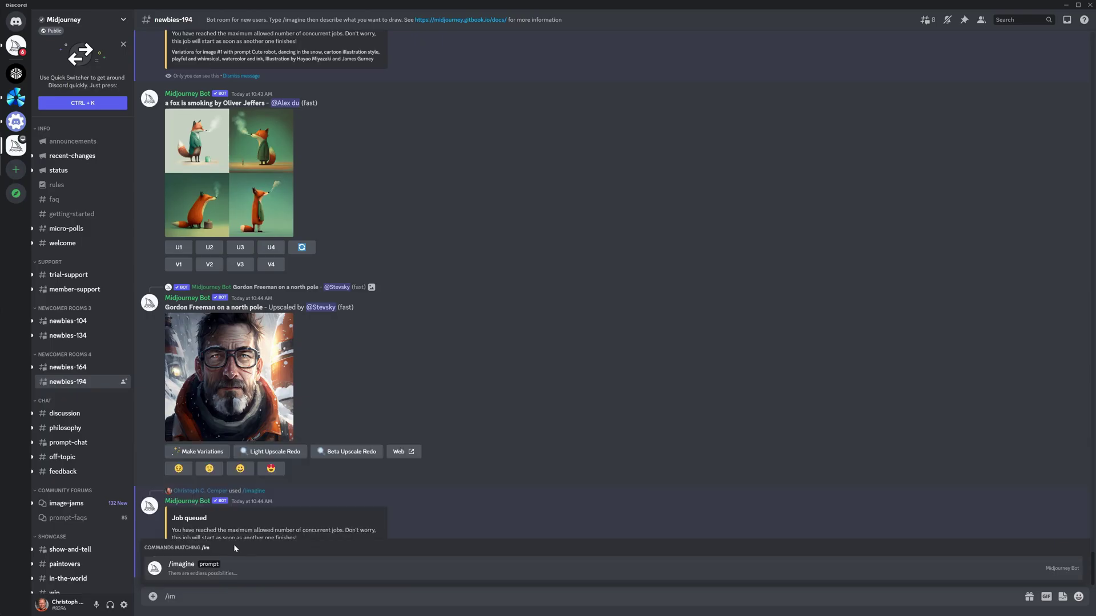
{"action": "key", "text": "Return"}
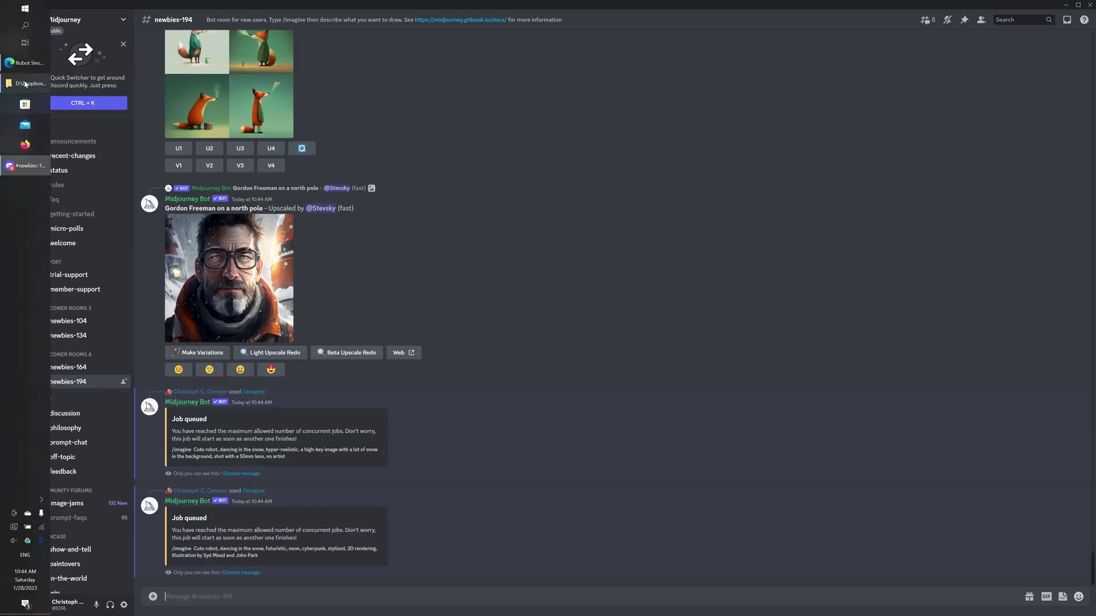
- Copy the low-poly geometric Prompt 4 and submit it as a Midjourney job
{"action": "left_click", "coordinate": [24, 63]}
{"action": "left_click_drag", "start_coordinate": [441, 278], "coordinate": [617, 293]}
{"action": "key", "text": "ctrl+c"}
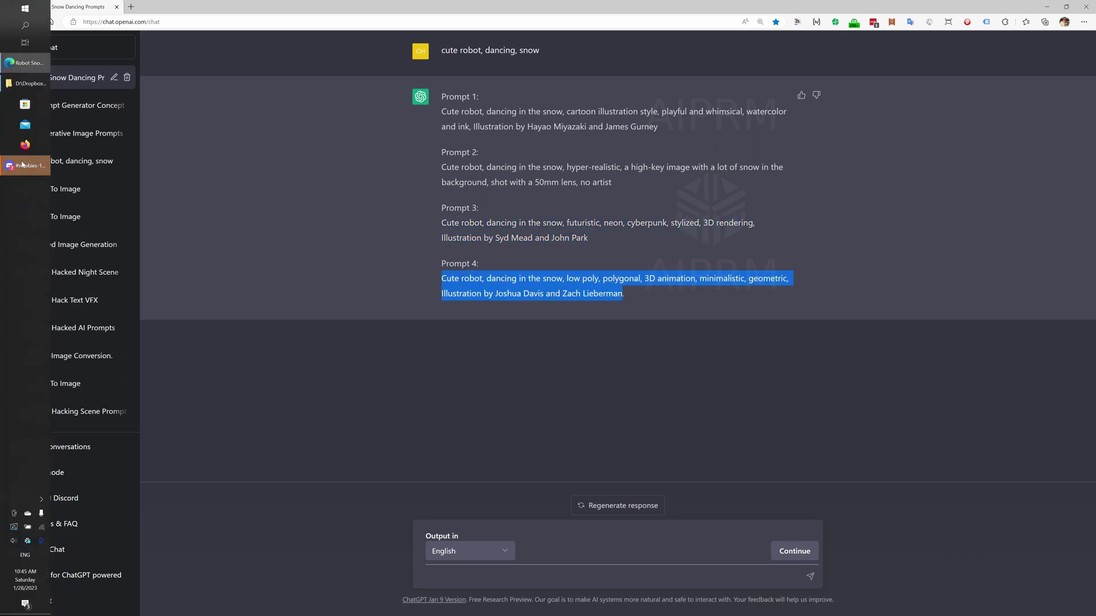
{"action": "left_click", "coordinate": [16, 164]}
{"action": "left_click", "coordinate": [255, 597]}
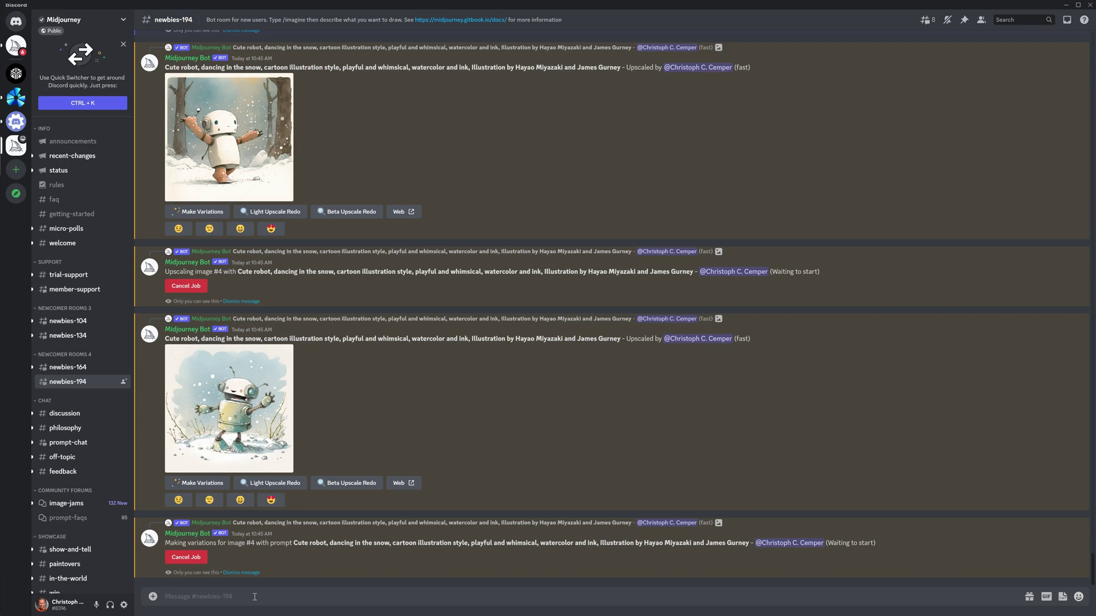
{"action": "key", "text": "ctrl+v"}
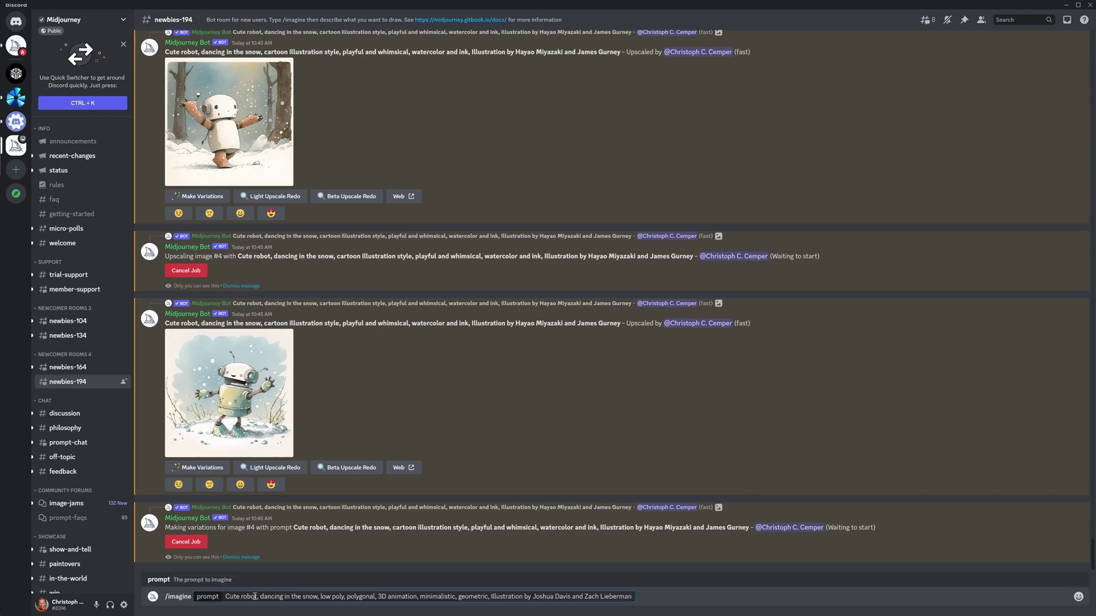
{"action": "key", "text": "Return"}
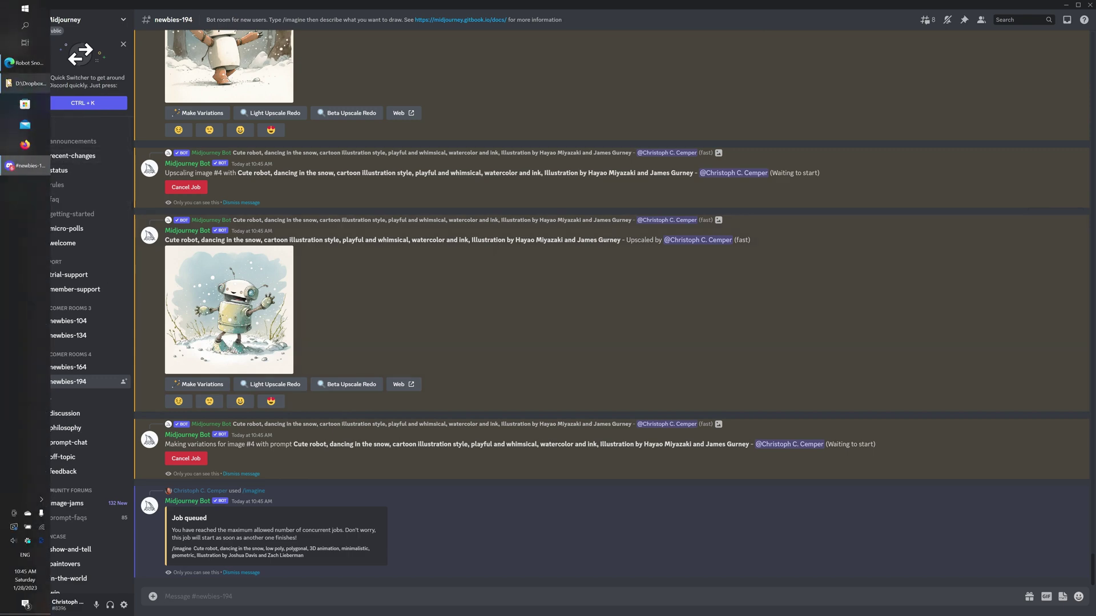
{"action": "left_click", "coordinate": [24, 63]}
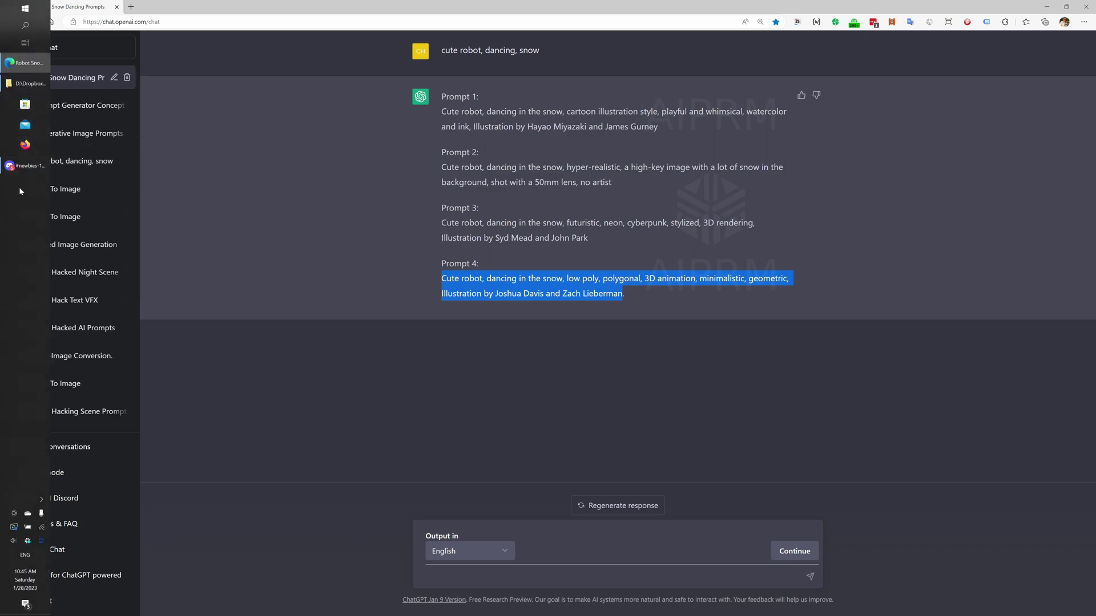
{"action": "left_click", "coordinate": [24, 166]}
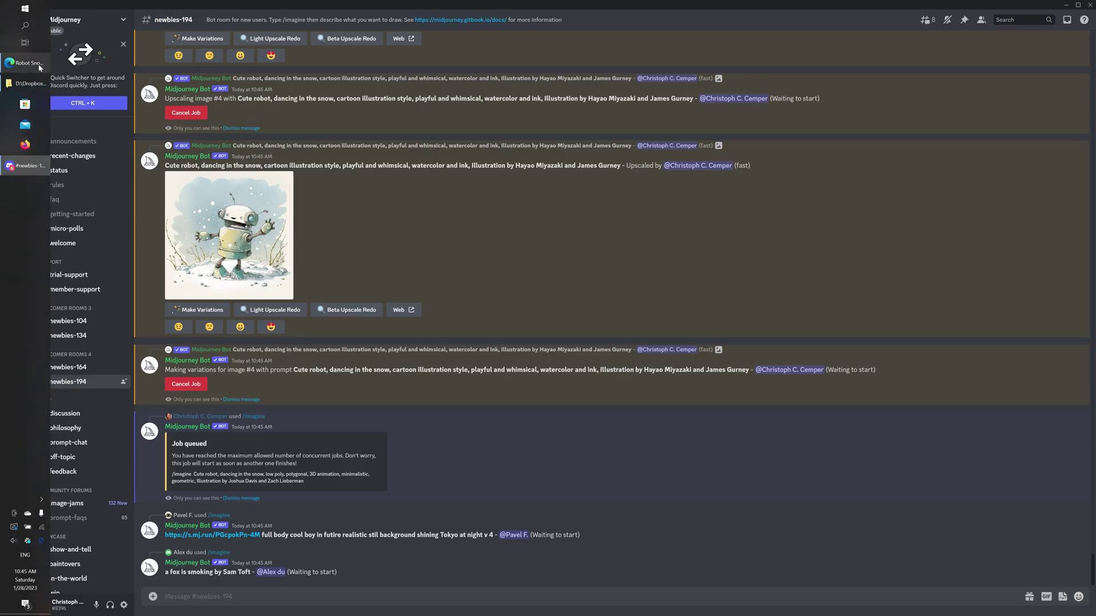
- In a new chat, rerun the artist-styles template on 'cute robot, dancing, snow' and select Prompt 1
{"action": "left_click", "coordinate": [39, 65]}
{"action": "left_click", "coordinate": [703, 197]}
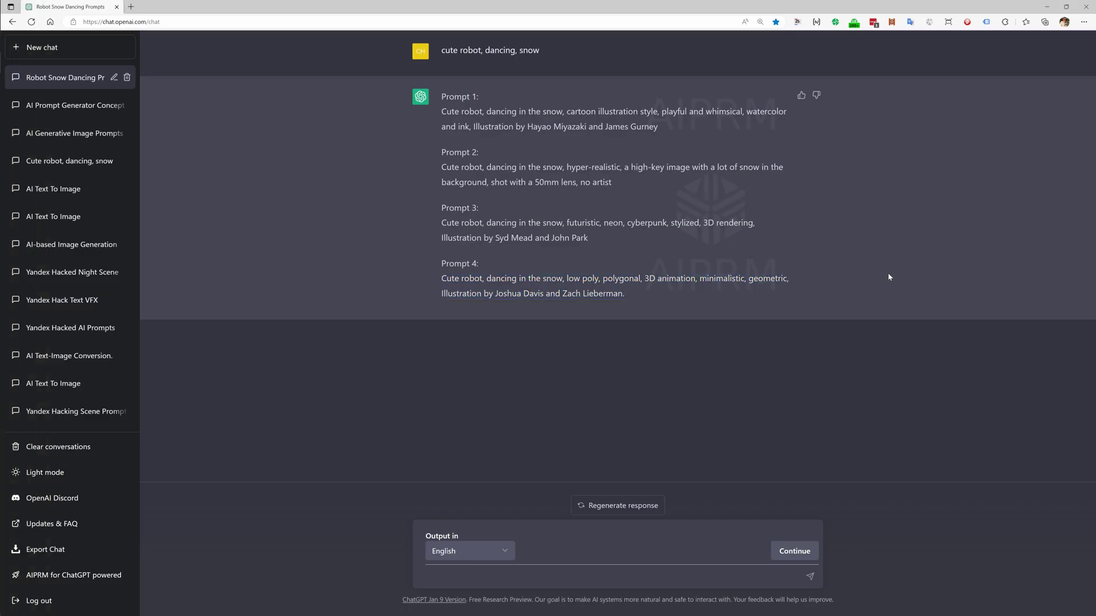
{"action": "triple_click", "coordinate": [536, 51]}
{"action": "key", "text": "ctrl+c"}
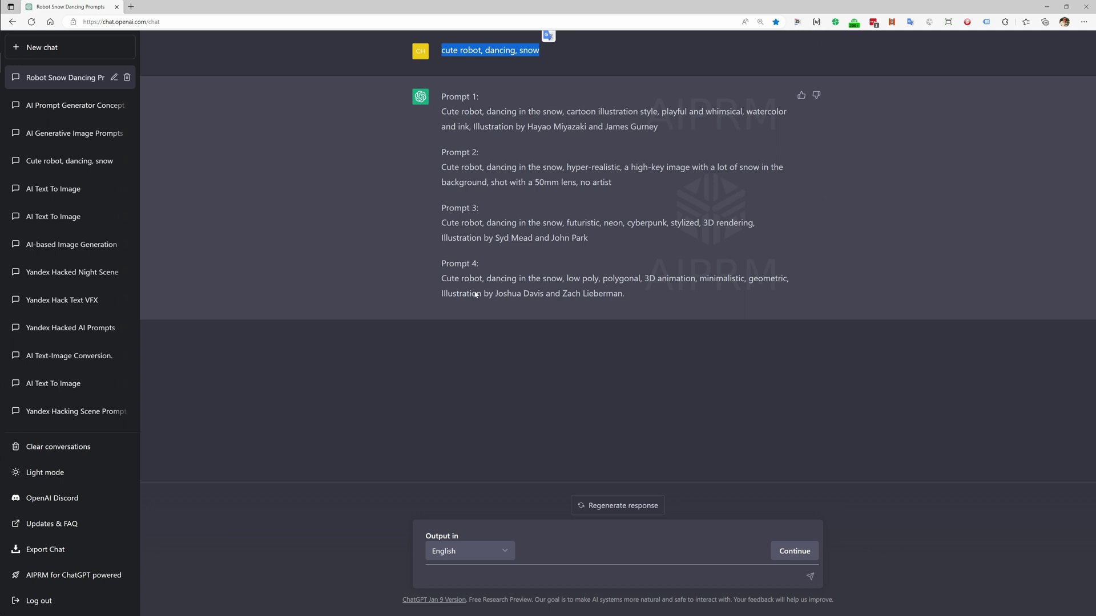
{"action": "left_click", "coordinate": [81, 53]}
{"action": "scroll", "coordinate": [677, 176], "scroll_direction": "down", "scroll_amount": 2}
{"action": "left_click", "coordinate": [732, 146]}
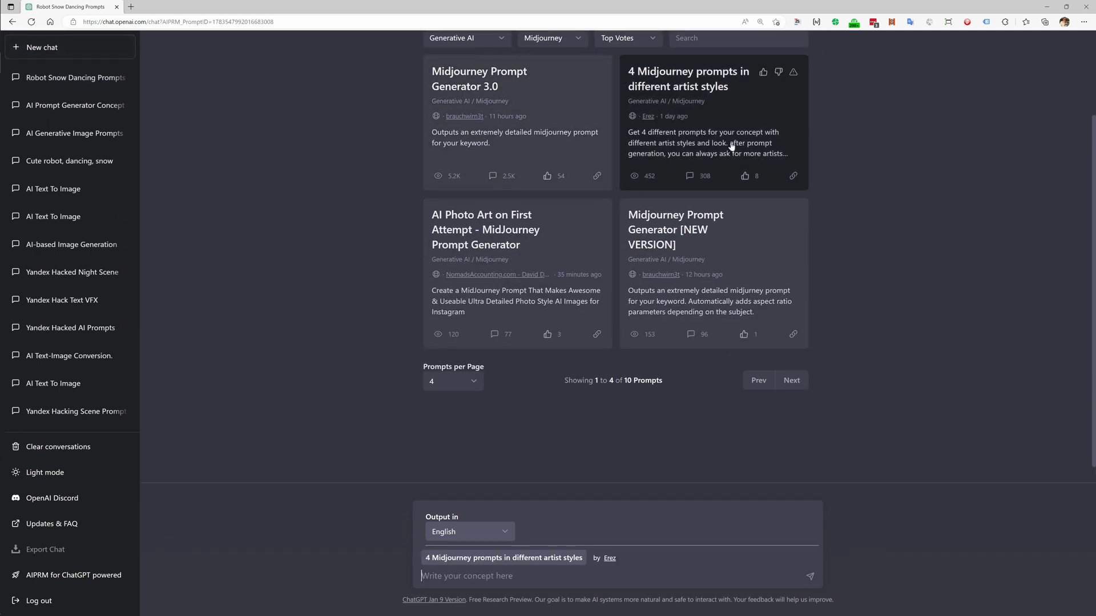
{"action": "key", "text": "ctrl+v"}
{"action": "key", "text": "Return"}
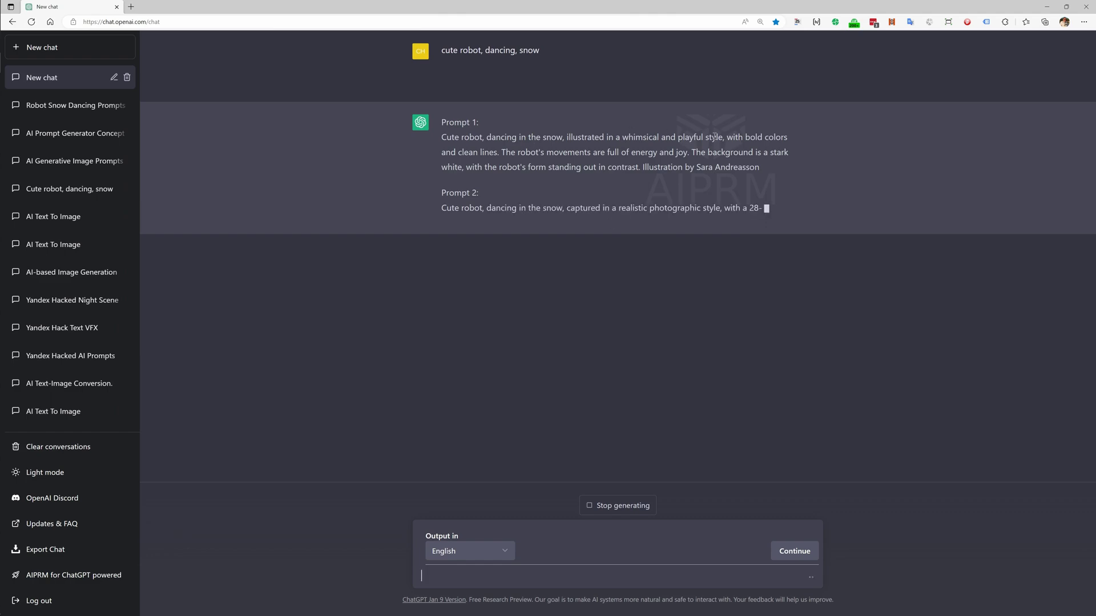
{"action": "left_click_drag", "start_coordinate": [760, 167], "coordinate": [442, 137]}
{"action": "key", "text": "ctrl+c"}
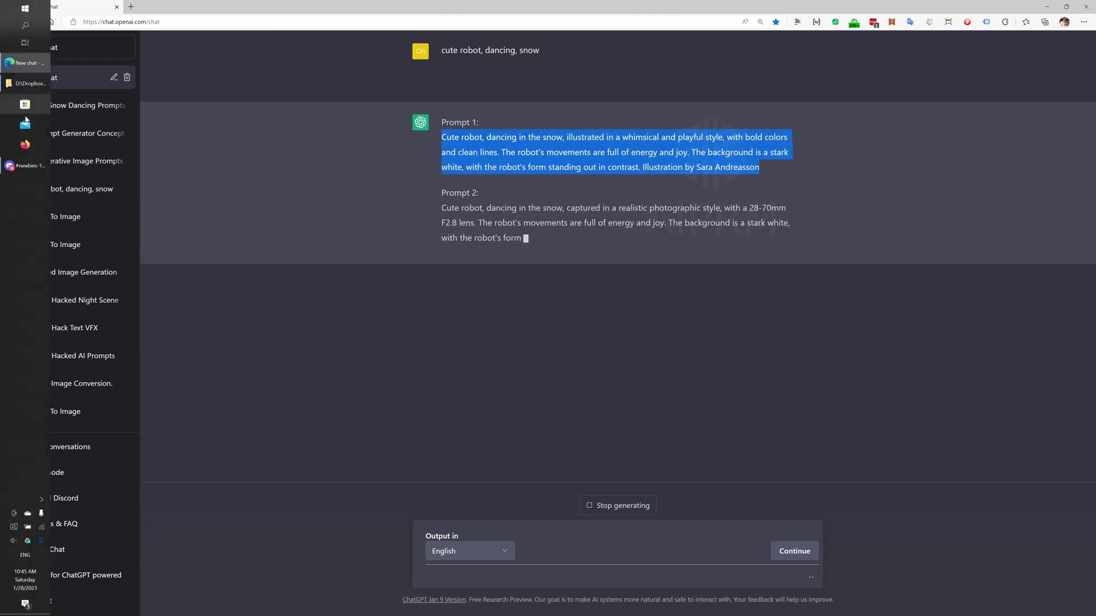
- Submit the new Sara Andreasson-style Prompt 1 via /imagine
{"action": "left_click", "coordinate": [24, 166]}
{"action": "type", "text": "/"}
{"action": "key", "text": "ctrl+v"}
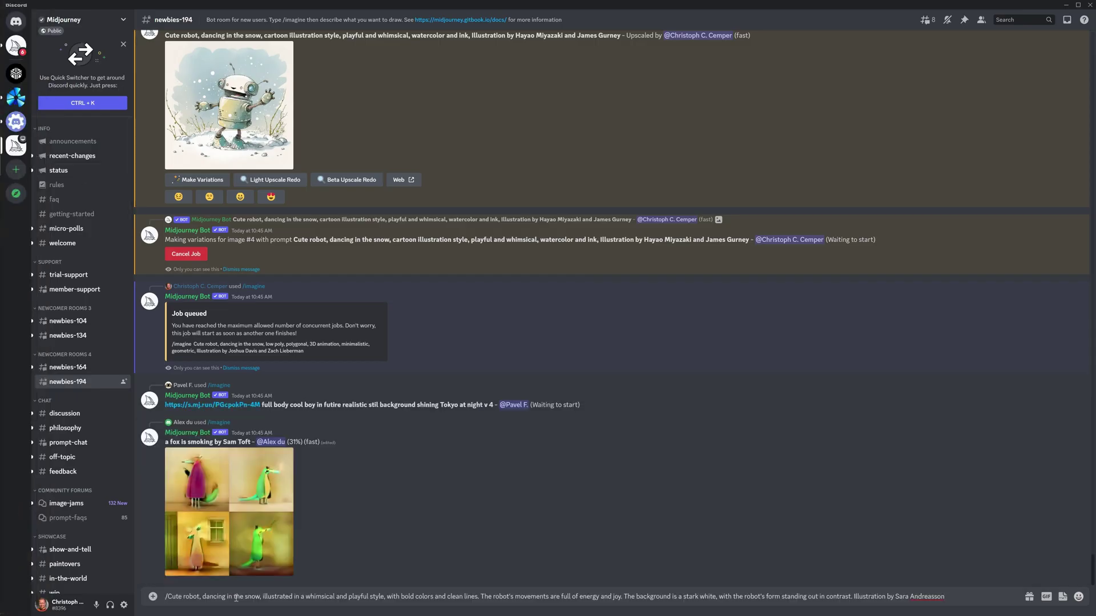
{"action": "key", "text": "ctrl+a"}
{"action": "type", "text": "/"}
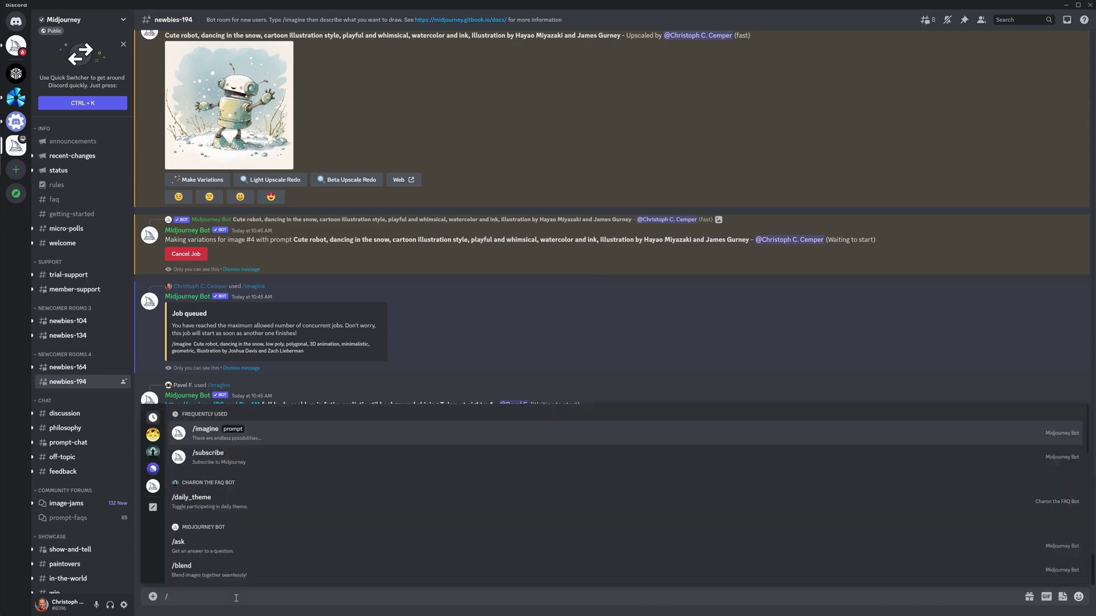
{"action": "key", "text": "Tab"}
{"action": "key", "text": "ctrl+v"}
{"action": "key", "text": "Return"}
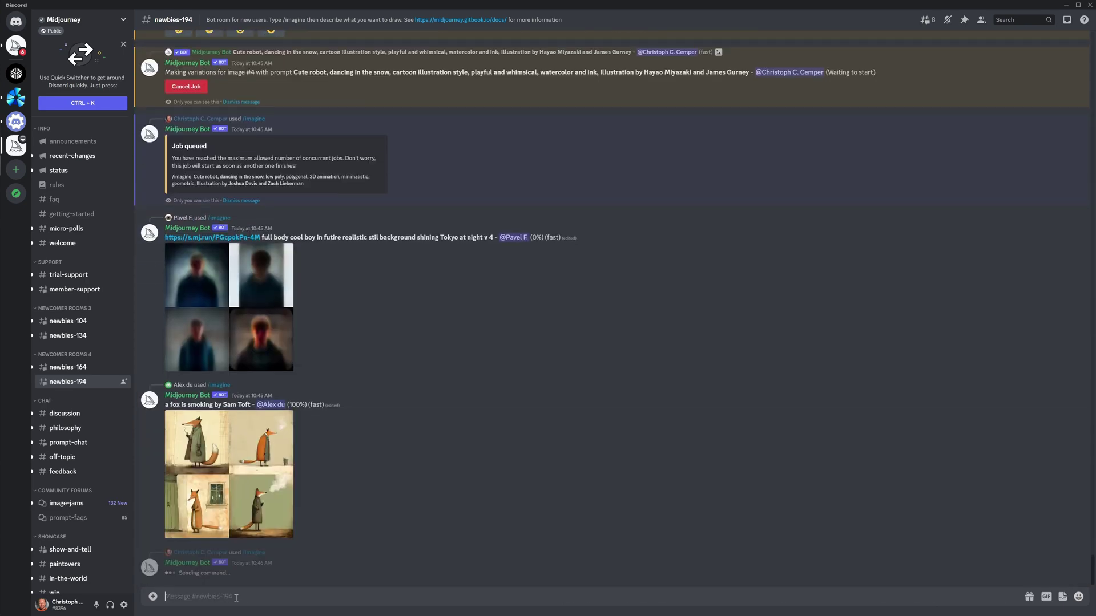
- Copy the photographic Prompt 2 from ChatGPT and submit it via /imagine
{"action": "key", "text": "alt+Tab"}
{"action": "mouse_move", "coordinate": [459, 181]}
{"action": "left_mouse_down"}
{"action": "mouse_move", "coordinate": [442, 180]}
{"action": "mouse_move", "coordinate": [604, 202]}
{"action": "left_mouse_up"}
{"action": "key", "text": "ctrl+c"}
{"action": "key", "text": "alt+Tab"}
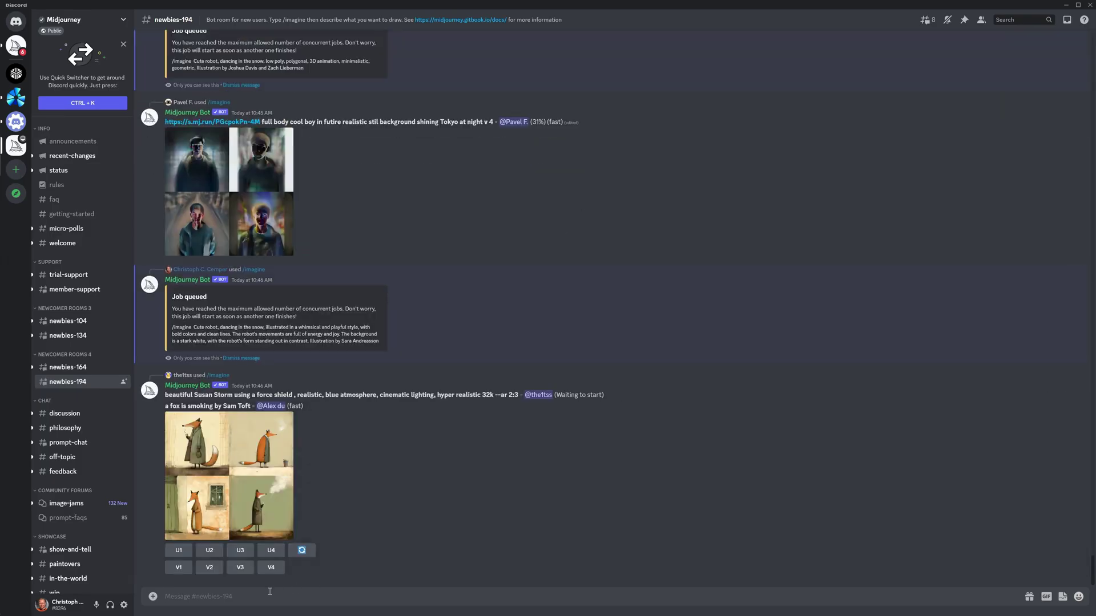
{"action": "type", "text": "/im"}
{"action": "key", "text": "Tab"}
{"action": "key", "text": "ctrl+v"}
{"action": "key", "text": "Return"}
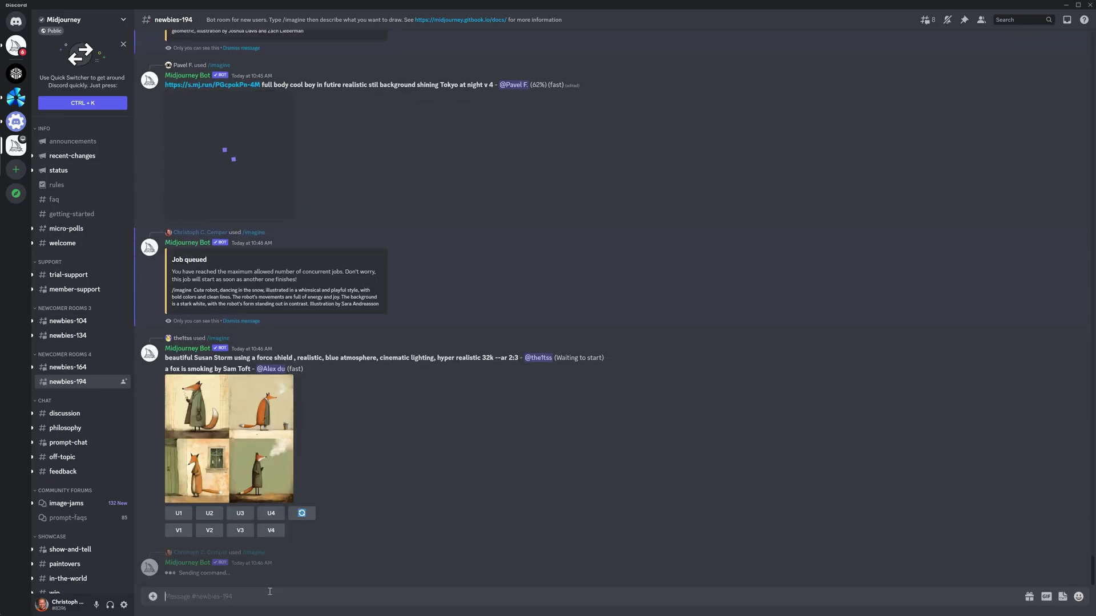
- Copy the minimalist Prompt 3 and submit it via /imagine
{"action": "key", "text": "alt+Tab"}
{"action": "mouse_move", "coordinate": [439, 238]}
{"action": "left_mouse_down"}
{"action": "mouse_move", "coordinate": [514, 267]}
{"action": "mouse_move", "coordinate": [495, 283]}
{"action": "left_mouse_up"}
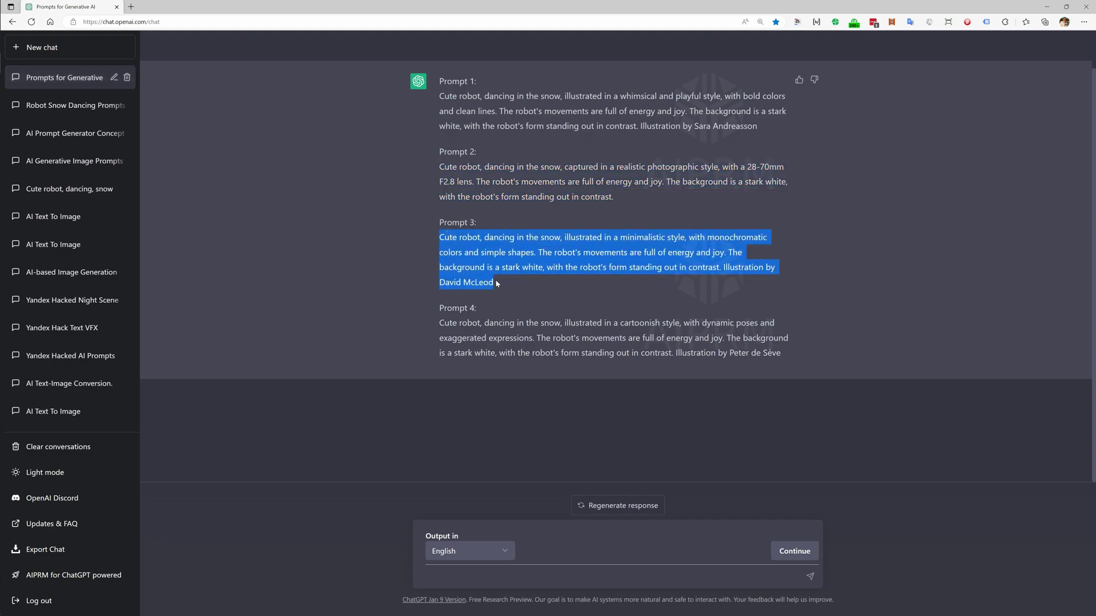
{"action": "key", "text": "alt+Tab"}
{"action": "type", "text": "/imagine"}
{"action": "key", "text": "Tab"}
{"action": "key", "text": "ctrl+v"}
{"action": "key", "text": "Return"}
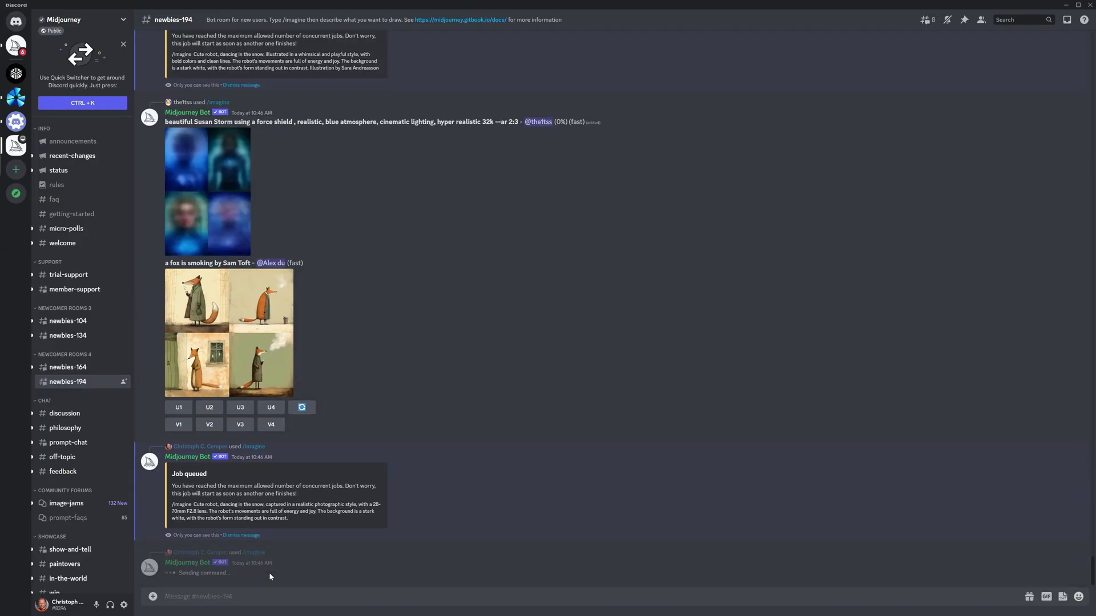
- Copy the cartoonish Prompt 4 and submit it via /imagine
{"action": "key", "text": "alt+Tab"}
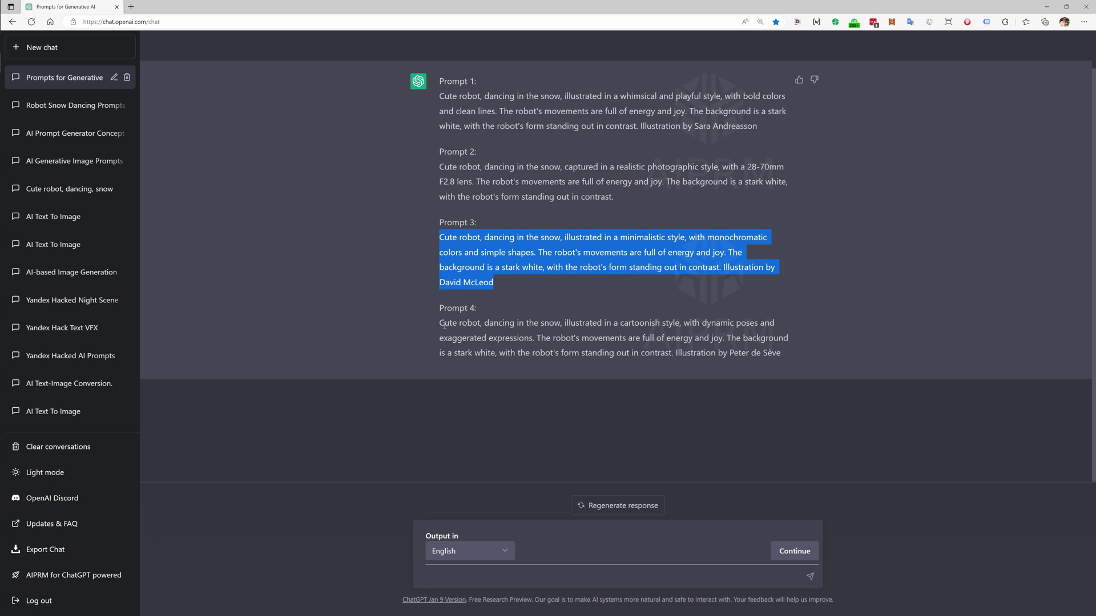
{"action": "left_click_drag", "start_coordinate": [443, 325], "coordinate": [778, 353]}
{"action": "key", "text": "ctrl+c"}
{"action": "key", "text": "alt+Tab"}
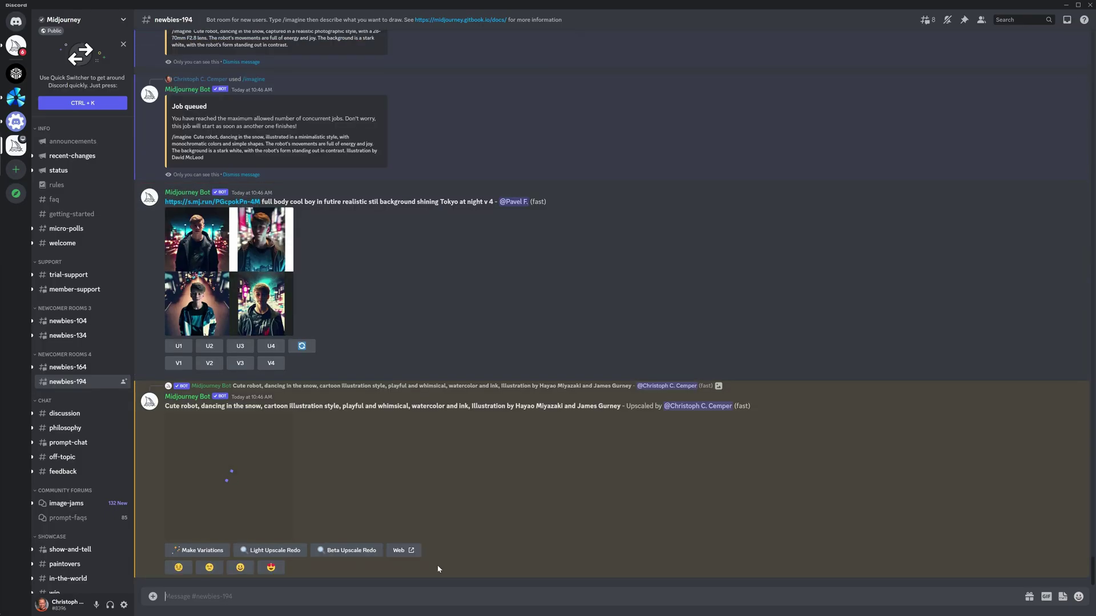
{"action": "type", "text": "/imagine"}
{"action": "key", "text": "Tab"}
{"action": "key", "text": "ctrl+v"}
{"action": "key", "text": "Return"}
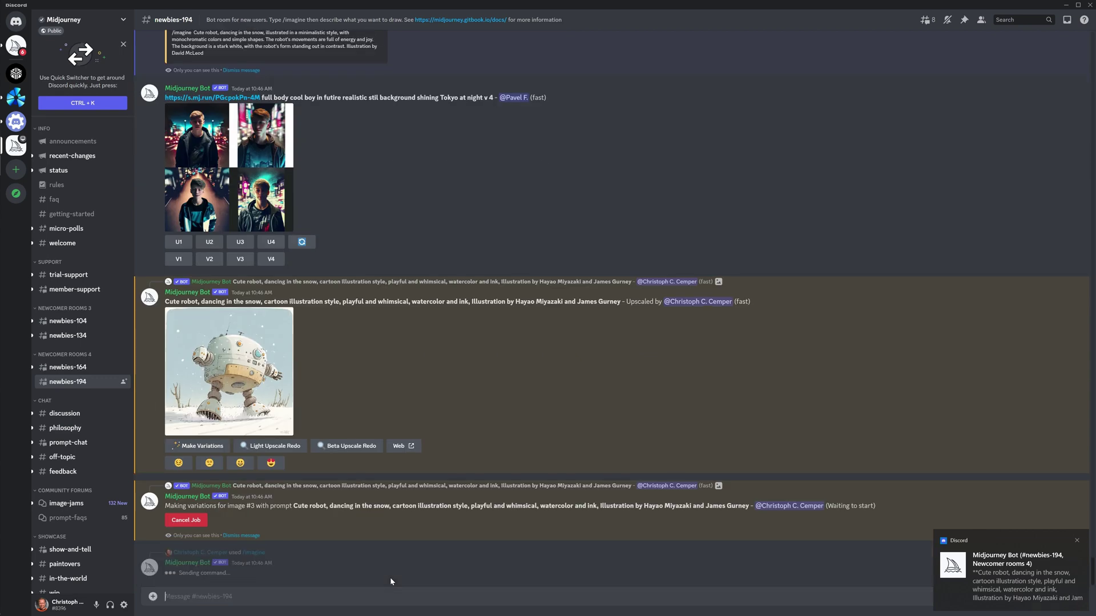
- Review the finished robot upscales in Mentions and copy the new dancing robot's image link
{"action": "left_click", "coordinate": [1067, 19]}
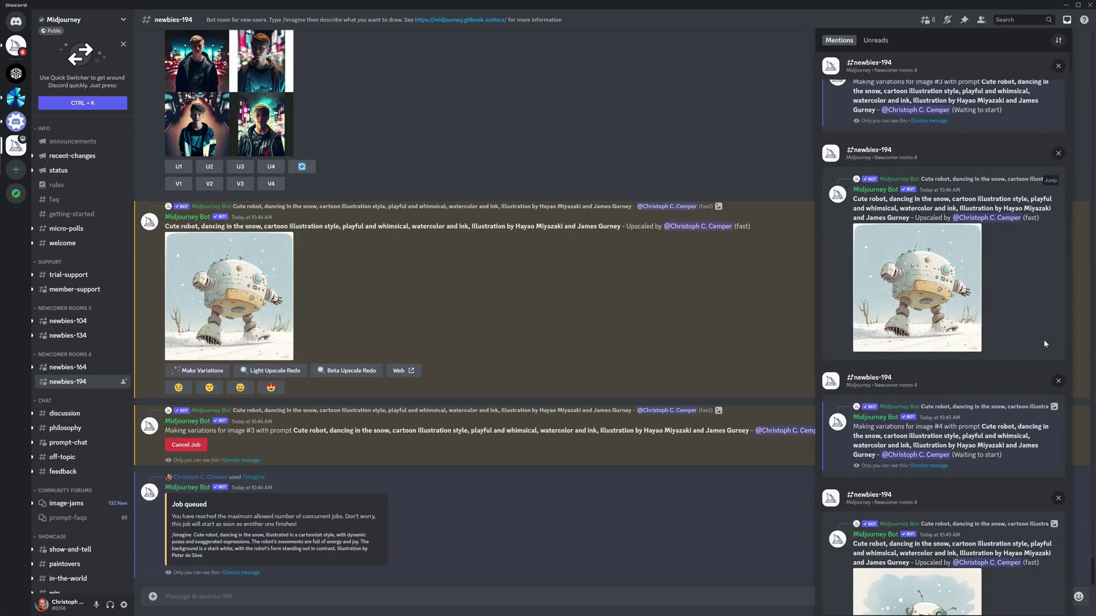
{"action": "scroll", "coordinate": [1000, 399], "scroll_direction": "down", "scroll_amount": 3}
{"action": "scroll", "coordinate": [998, 401], "scroll_direction": "down", "scroll_amount": 3}
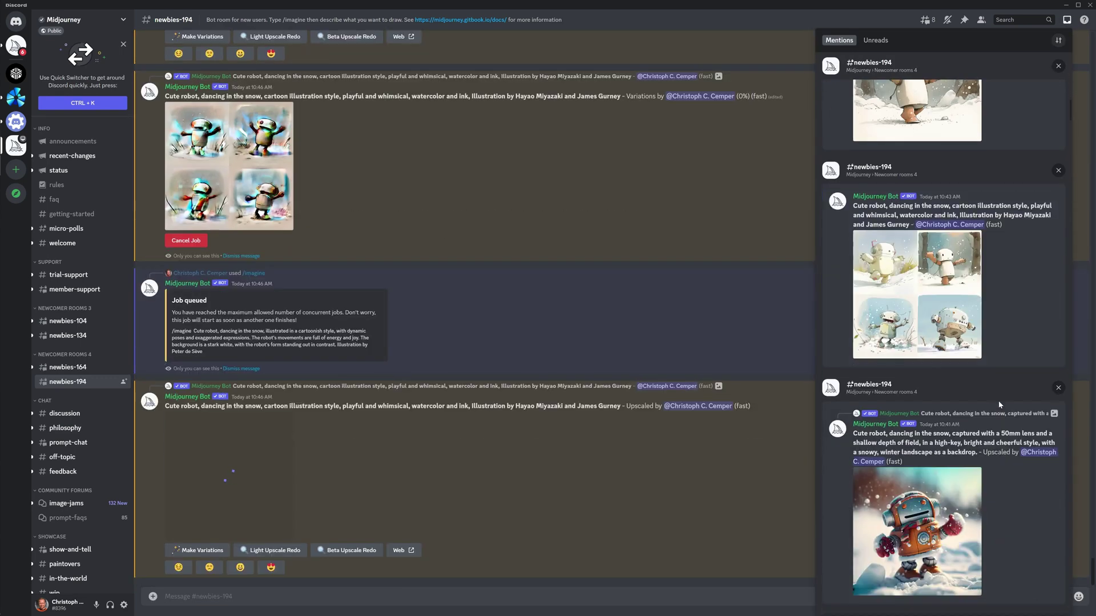
{"action": "scroll", "coordinate": [981, 402], "scroll_direction": "down", "scroll_amount": 3}
{"action": "scroll", "coordinate": [981, 401], "scroll_direction": "up", "scroll_amount": 5}
{"action": "left_click", "coordinate": [941, 206]}
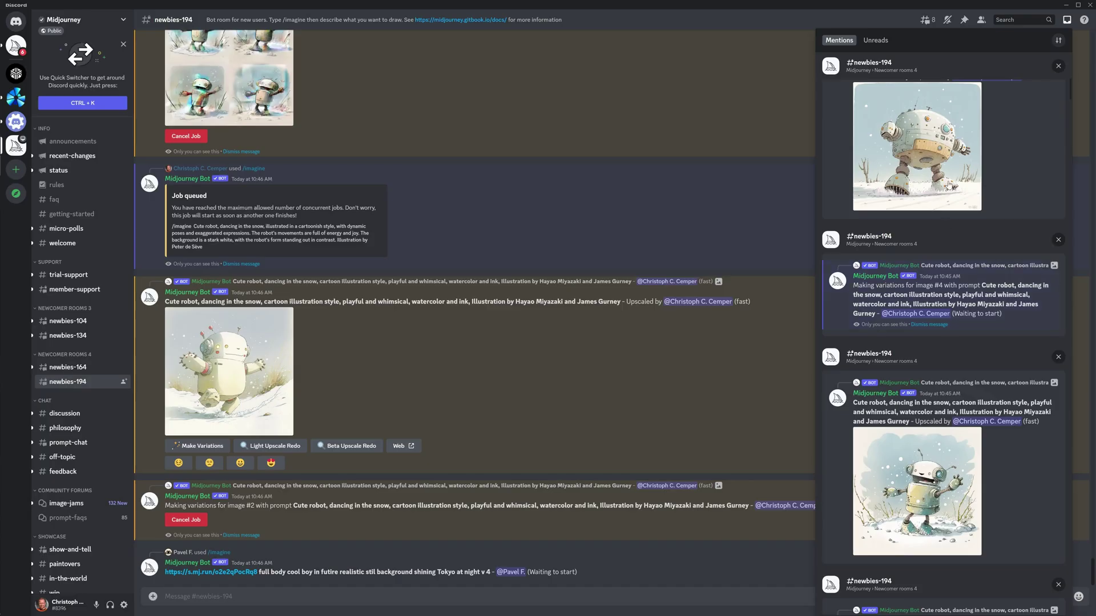
{"action": "left_click", "coordinate": [947, 184]}
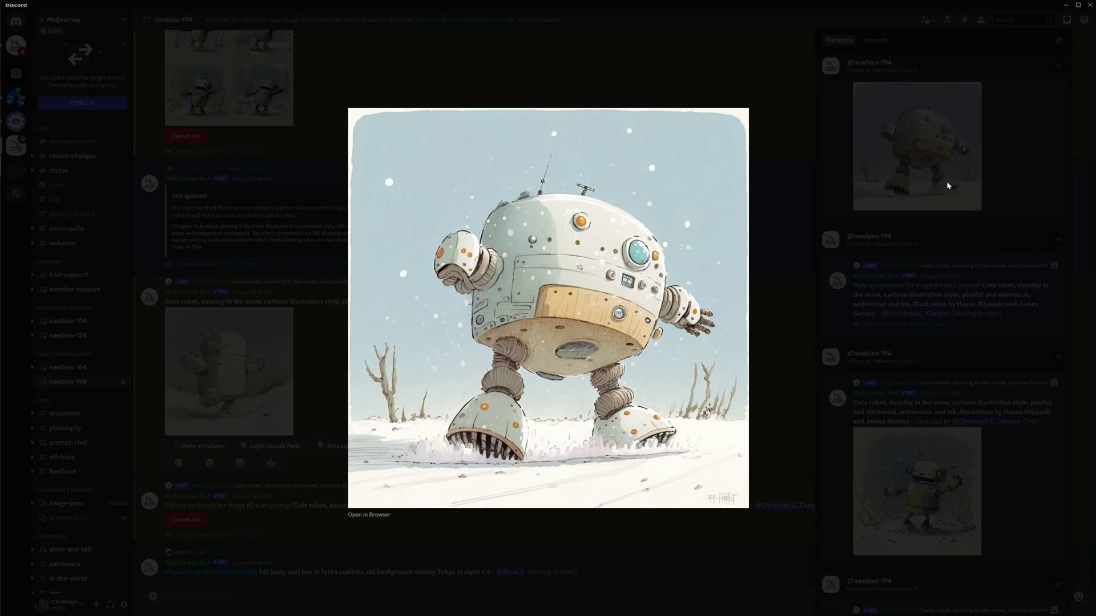
{"action": "left_click", "coordinate": [947, 185]}
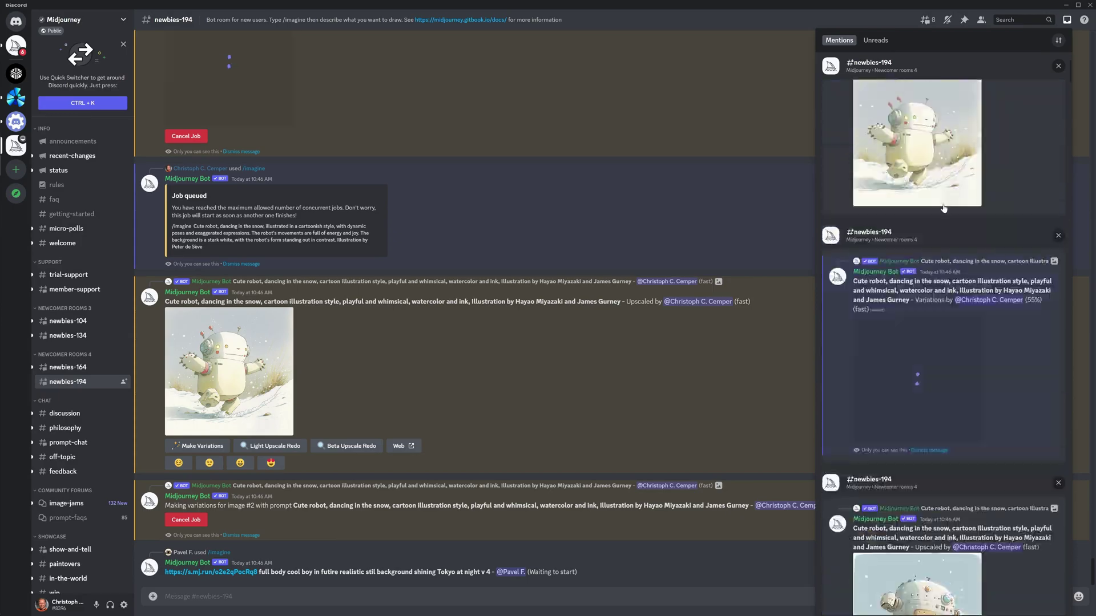
{"action": "left_click", "coordinate": [933, 179]}
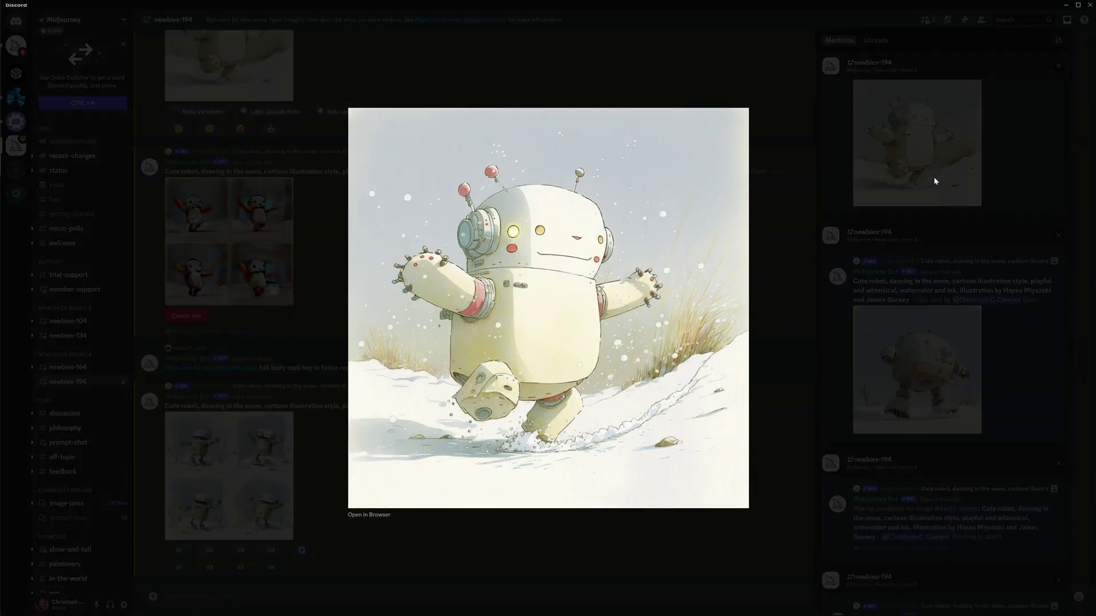
{"action": "left_click", "coordinate": [935, 181]}
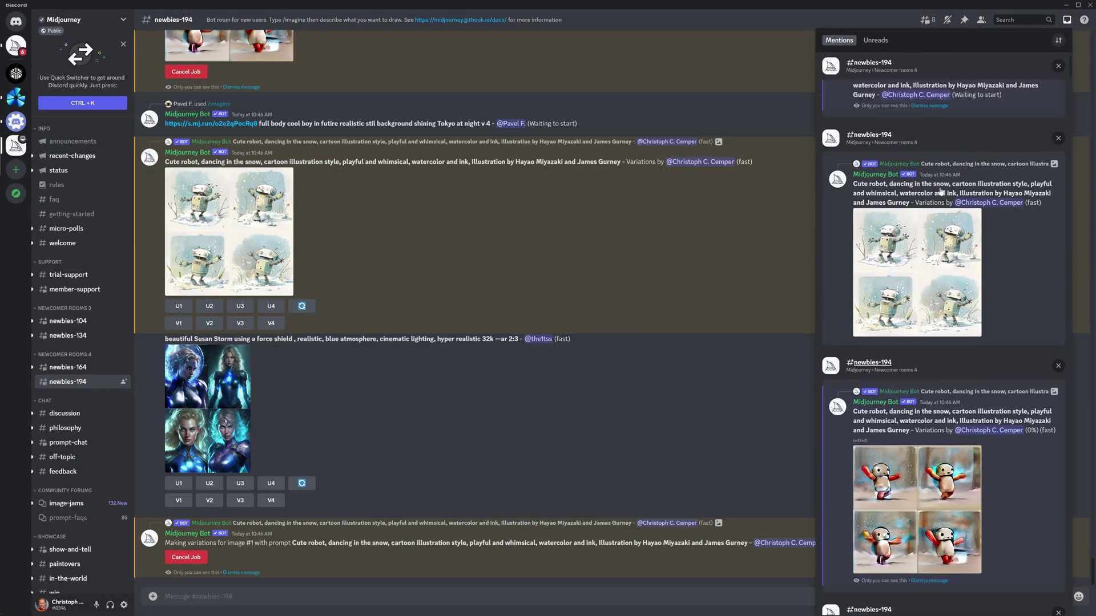
{"action": "left_click", "coordinate": [921, 237]}
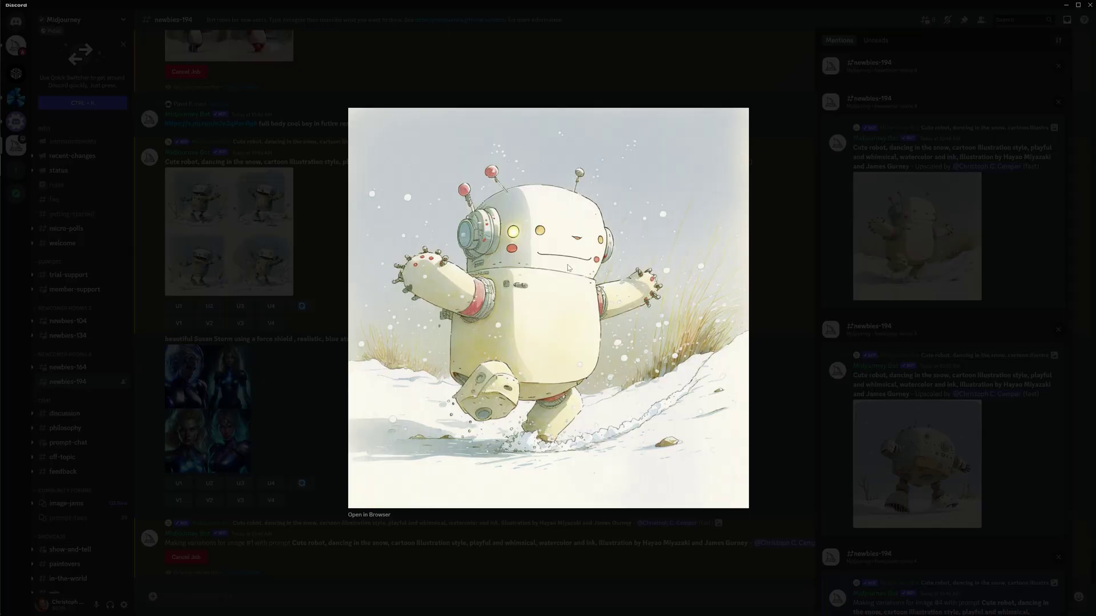
{"action": "right_click", "coordinate": [567, 267]}
{"action": "left_click", "coordinate": [592, 312]}
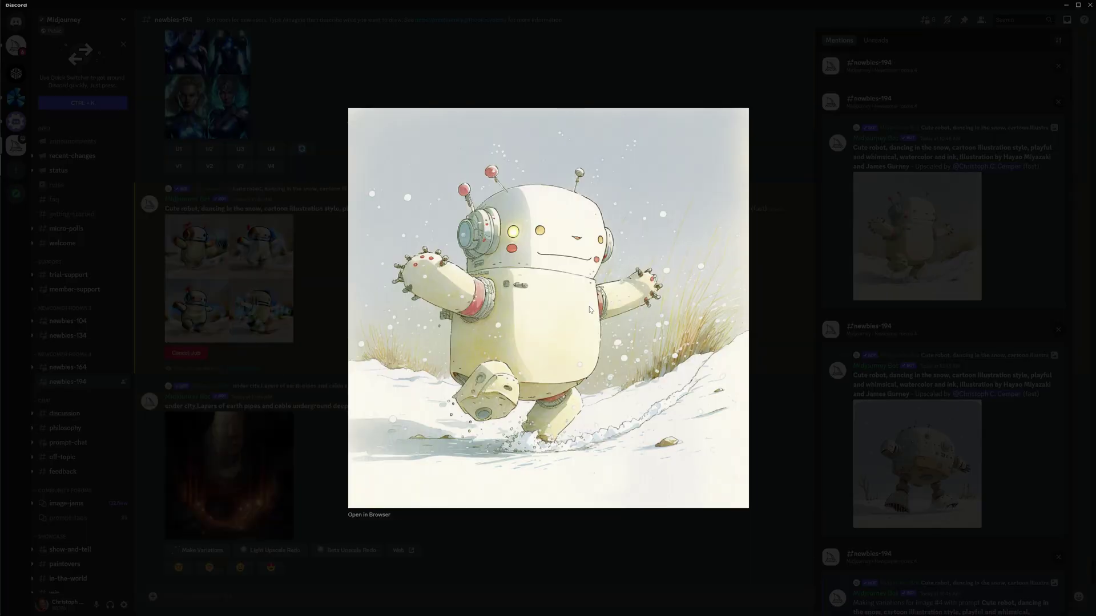
- Submit the pasted robot image link with 'red body, blue head --stylize 900 --chaos 100 --seed 323232'
{"action": "key", "text": "Escape"}
{"action": "type", "text": "/imagine prompt"}
{"action": "key", "text": "ctrl+v"}
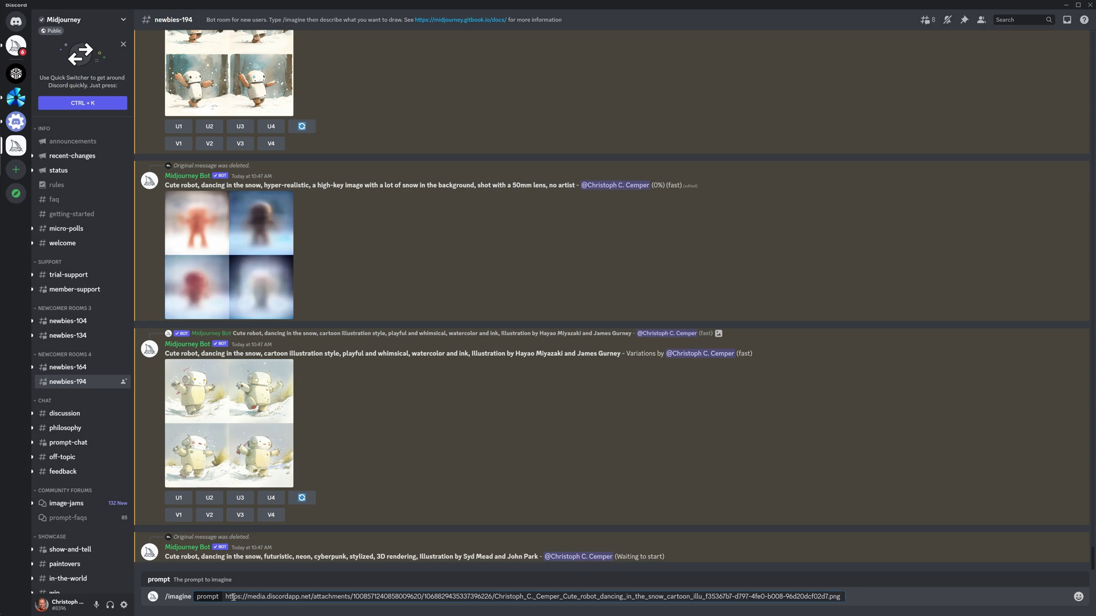
{"action": "type", "text": "n red"}
{"action": "key", "text": "Delete"}
{"action": "key", "text": "Delete"}
{"action": "key", "text": "Delete"}
{"action": "type", "text": "body, blue"}
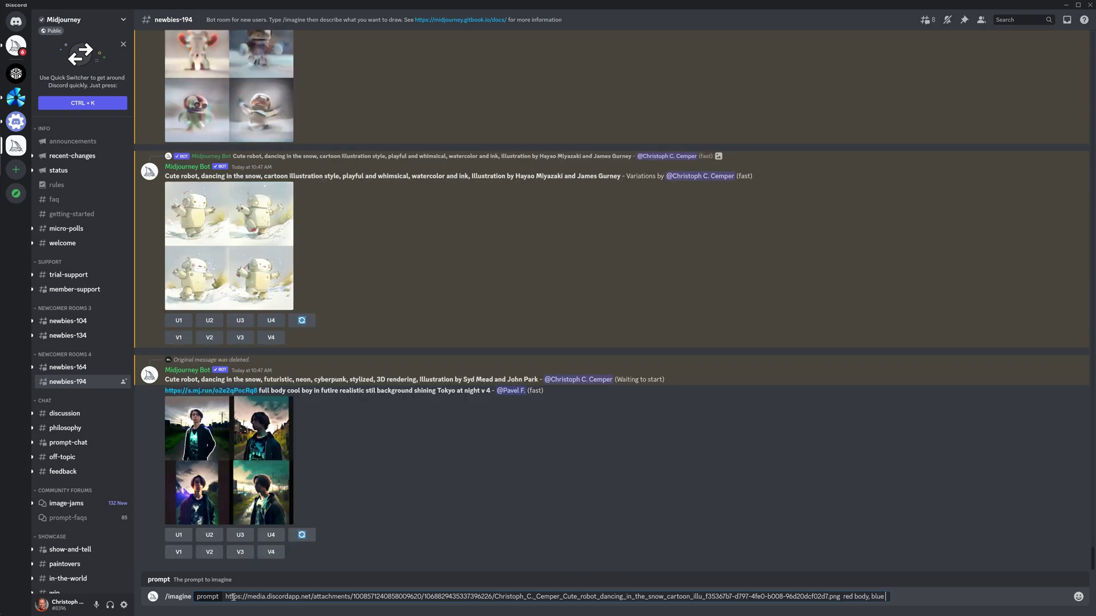
{"action": "type", "text": " head, "}
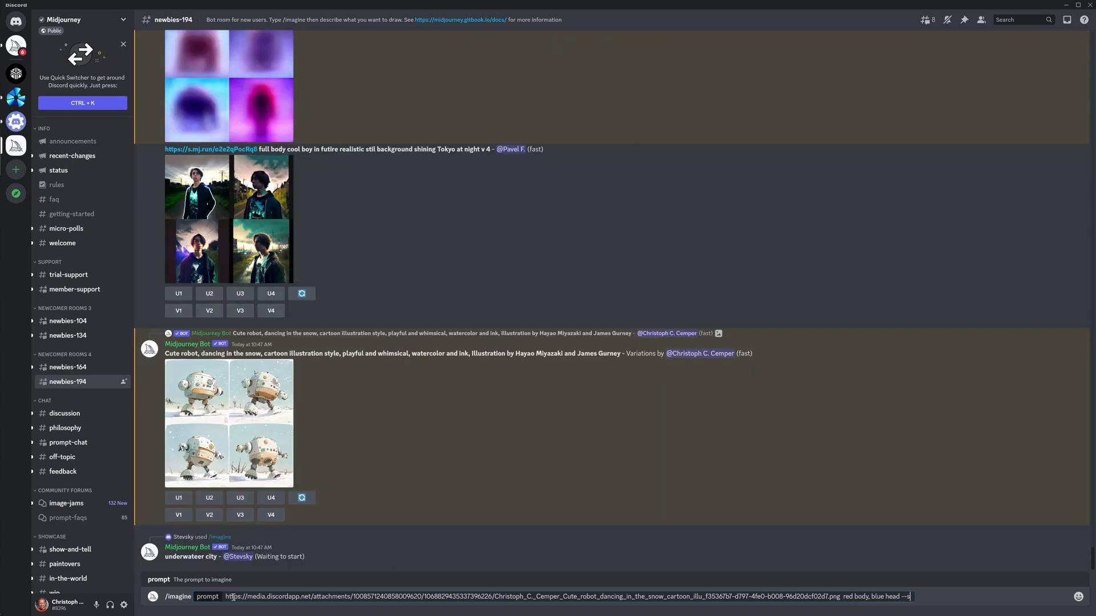
{"action": "type", "text": "ize 900"}
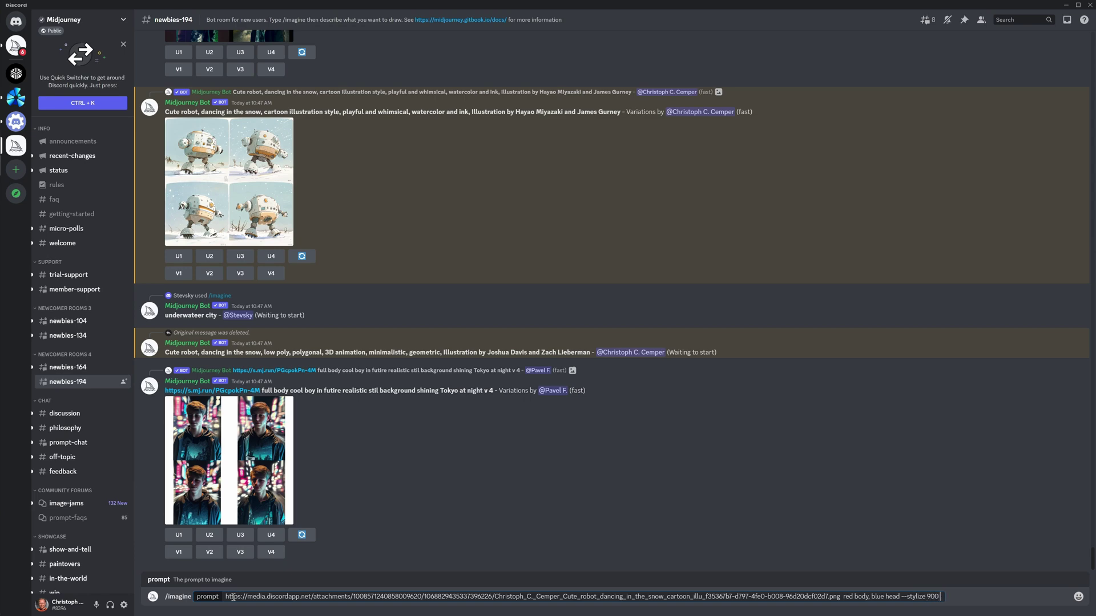
{"action": "type", "text": " --chaos 100"}
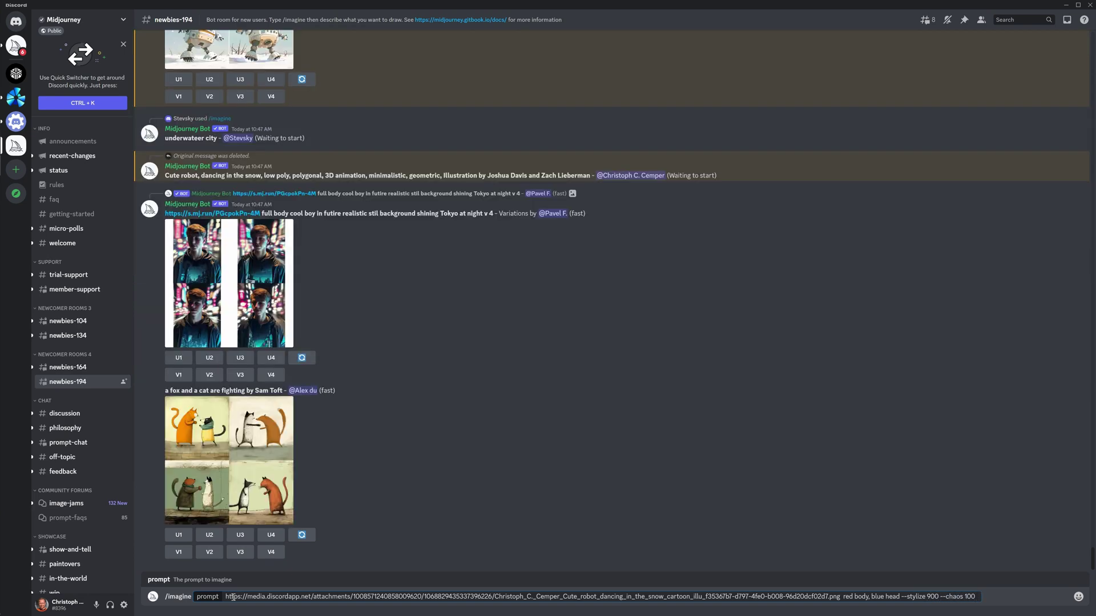
{"action": "type", "text": " --"}
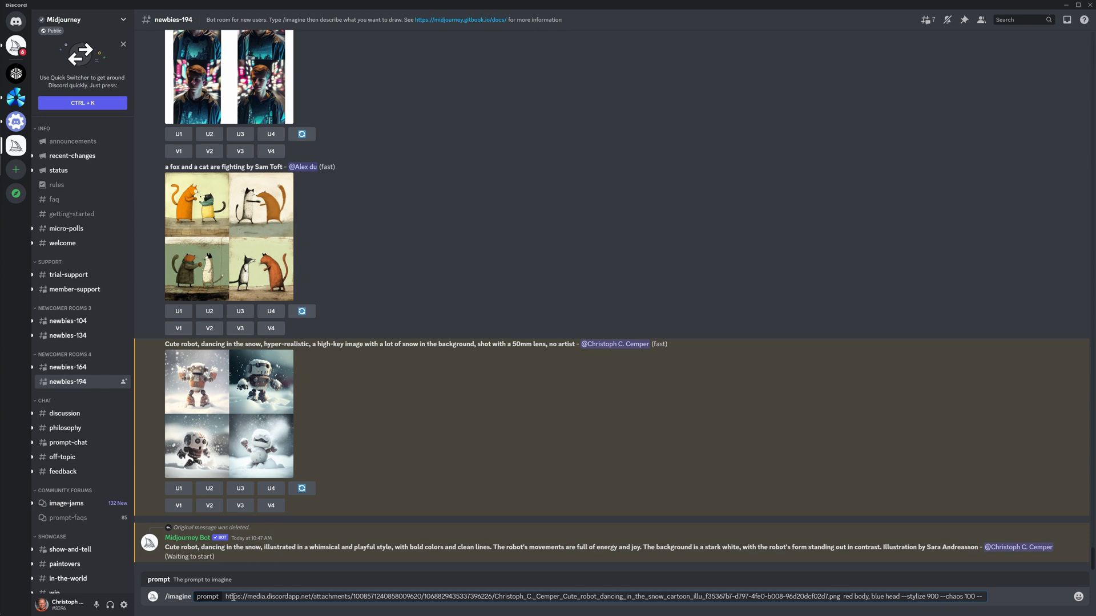
{"action": "type", "text": "see"}
{"action": "type", "text": " 323232"}
{"action": "key", "text": "Return"}
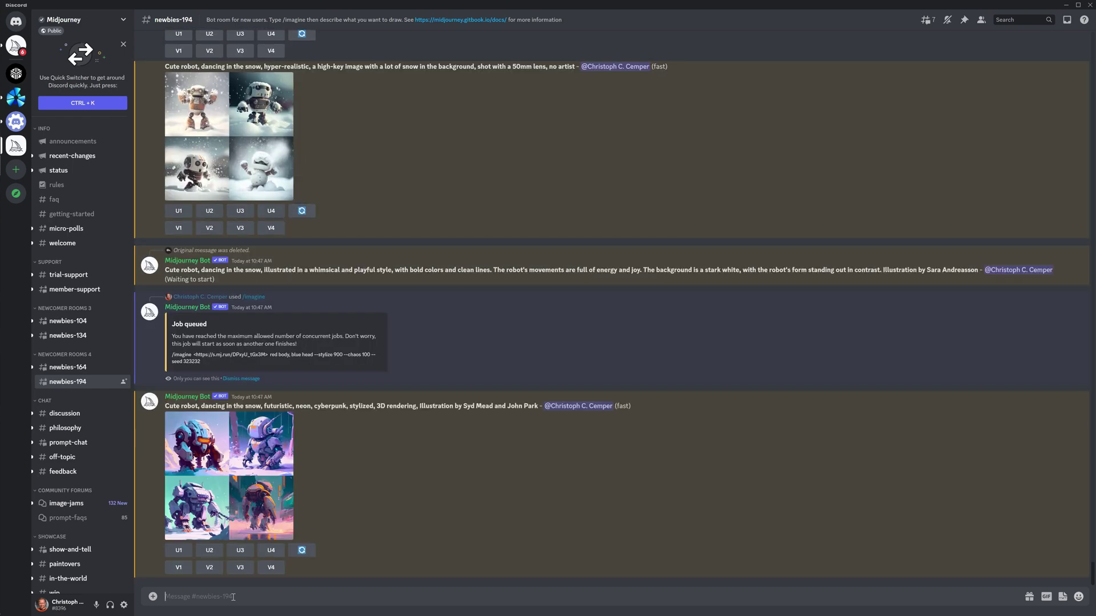
- In the Mentions inbox, enlarge and close the cyberpunk, snow and low-poly robot grids
{"action": "left_click", "coordinate": [1067, 20]}
{"action": "left_click", "coordinate": [943, 304]}
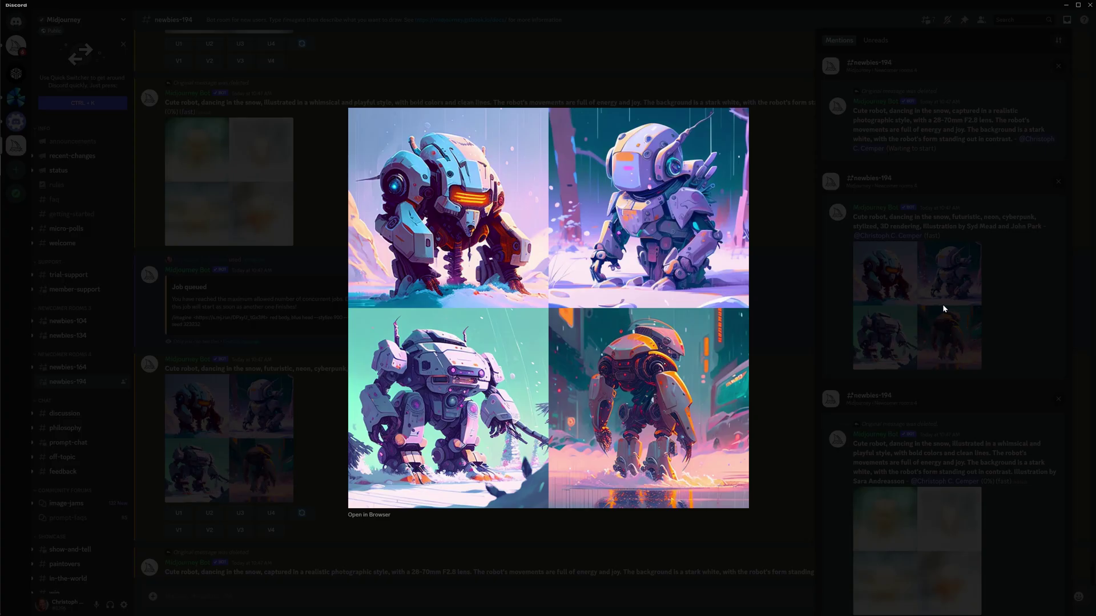
{"action": "scroll", "coordinate": [983, 386], "scroll_direction": "down", "scroll_amount": 2}
{"action": "left_click", "coordinate": [946, 321]}
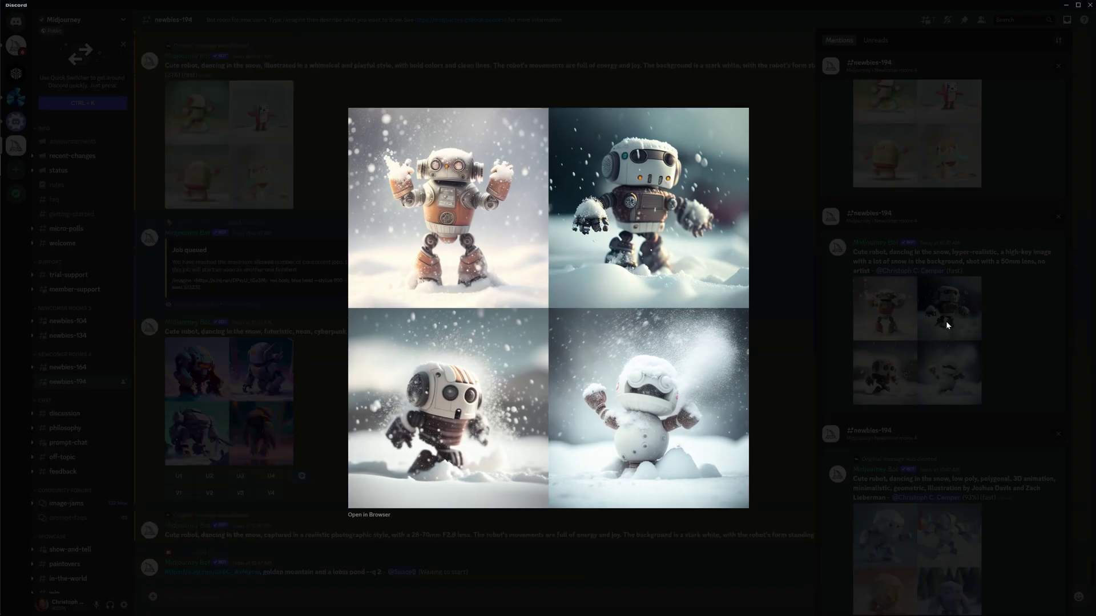
{"action": "left_click", "coordinate": [946, 323]}
{"action": "scroll", "coordinate": [948, 392], "scroll_direction": "down", "scroll_amount": 2}
{"action": "left_click", "coordinate": [947, 396]}
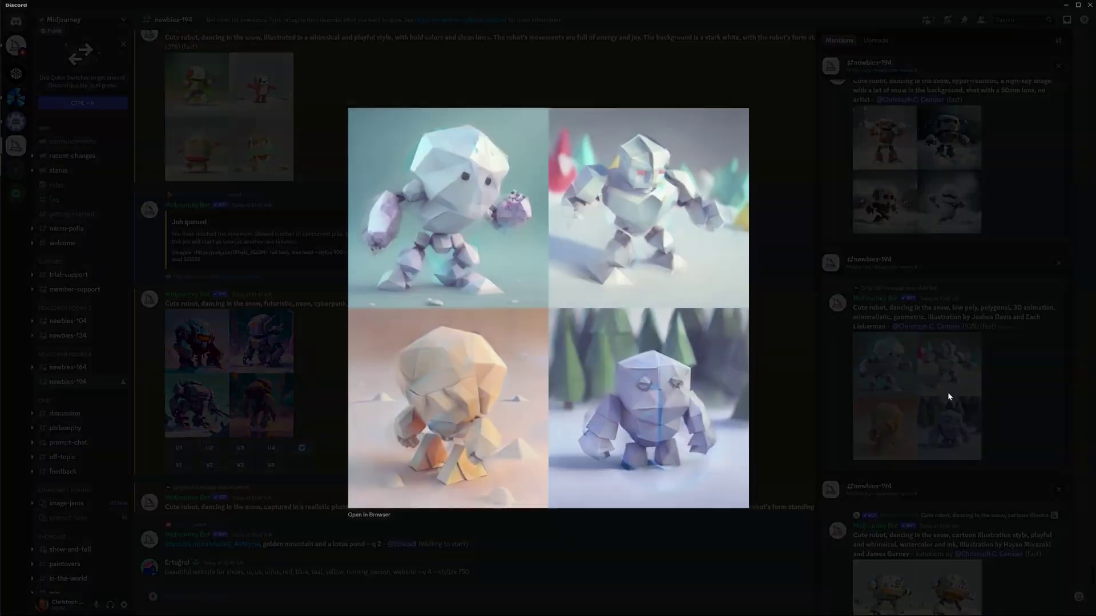
{"action": "left_click", "coordinate": [948, 403]}
{"action": "scroll", "coordinate": [966, 491], "scroll_direction": "down", "scroll_amount": 2}
{"action": "scroll", "coordinate": [967, 492], "scroll_direction": "down", "scroll_amount": 2}
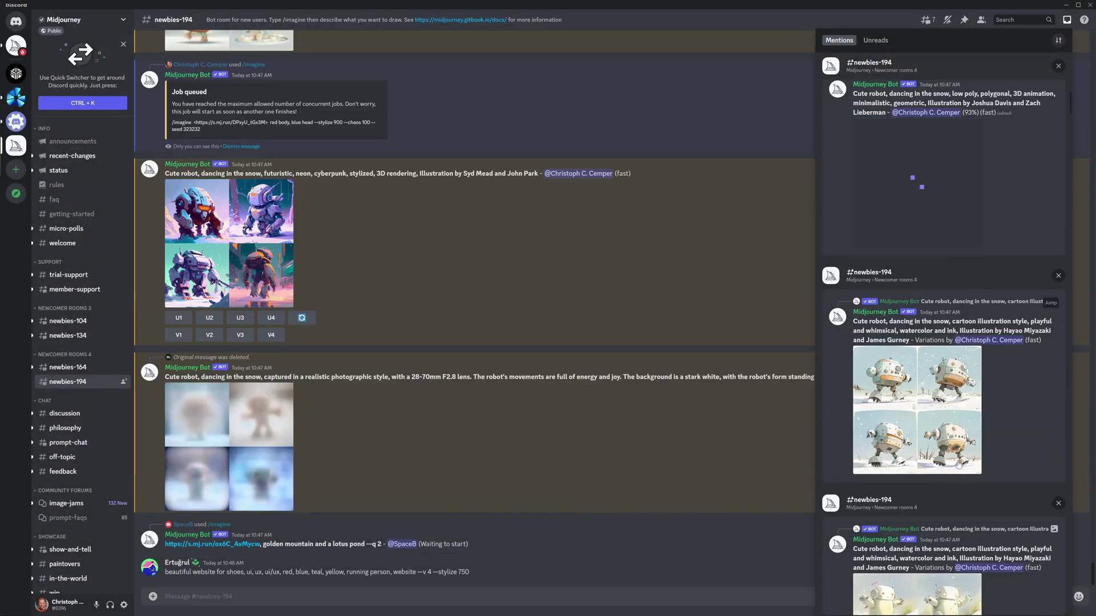
{"action": "left_click", "coordinate": [917, 556]}
{"action": "left_click", "coordinate": [363, 391]}
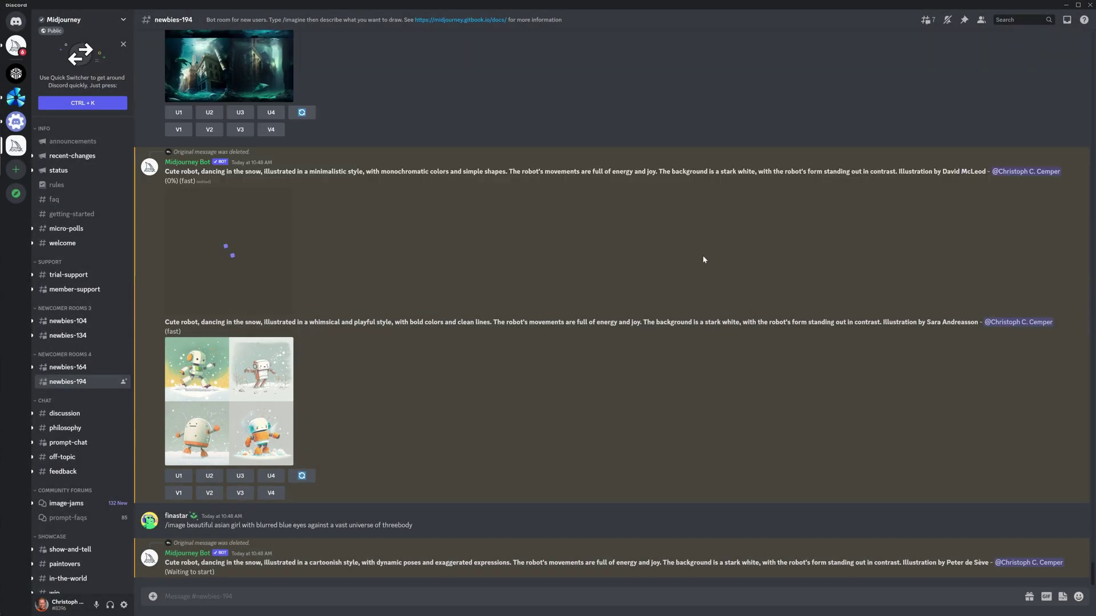
{"action": "left_click", "coordinate": [1068, 20]}
{"action": "scroll", "coordinate": [991, 441], "scroll_direction": "down", "scroll_amount": 2}
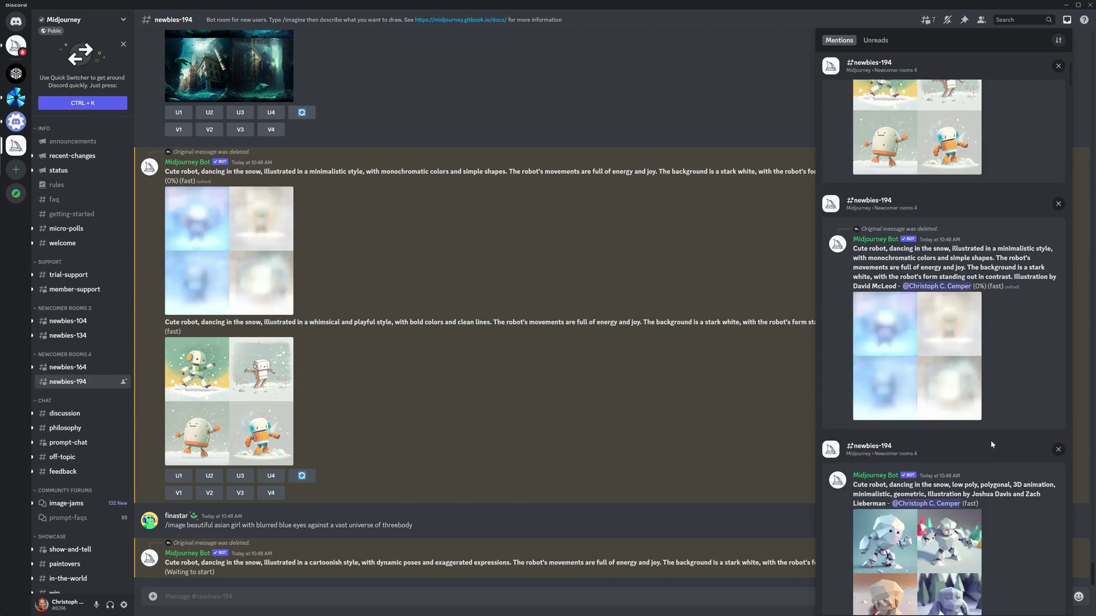
{"action": "scroll", "coordinate": [990, 440], "scroll_direction": "down", "scroll_amount": 2}
{"action": "scroll", "coordinate": [1004, 459], "scroll_direction": "down", "scroll_amount": 2}
{"action": "scroll", "coordinate": [992, 492], "scroll_direction": "down", "scroll_amount": 2}
{"action": "scroll", "coordinate": [992, 493], "scroll_direction": "down", "scroll_amount": 1}
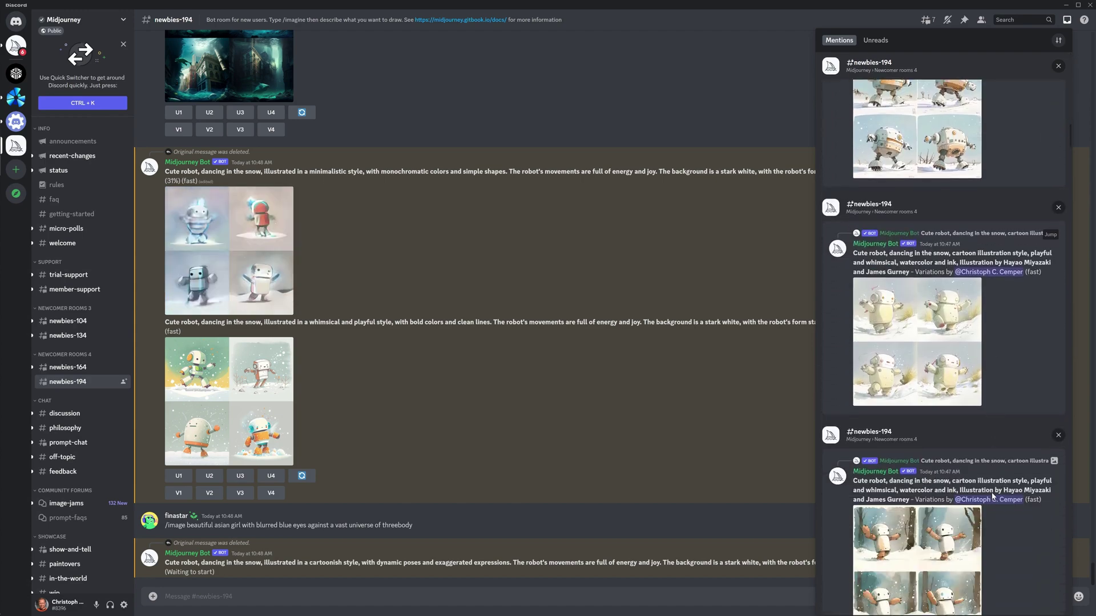
{"action": "scroll", "coordinate": [982, 488], "scroll_direction": "down", "scroll_amount": 2}
{"action": "scroll", "coordinate": [975, 480], "scroll_direction": "down", "scroll_amount": 1}
{"action": "scroll", "coordinate": [975, 481], "scroll_direction": "down", "scroll_amount": 1}
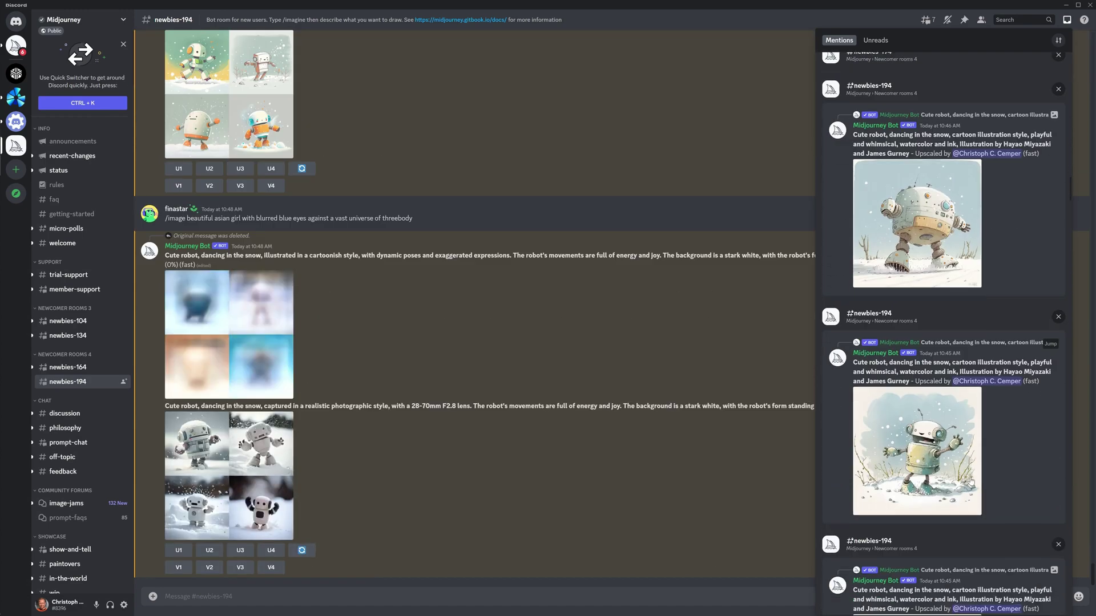
{"action": "scroll", "coordinate": [963, 481], "scroll_direction": "down", "scroll_amount": 1}
{"action": "scroll", "coordinate": [961, 484], "scroll_direction": "down", "scroll_amount": 2}
{"action": "scroll", "coordinate": [955, 488], "scroll_direction": "down", "scroll_amount": 1}
{"action": "scroll", "coordinate": [944, 497], "scroll_direction": "down", "scroll_amount": 1}
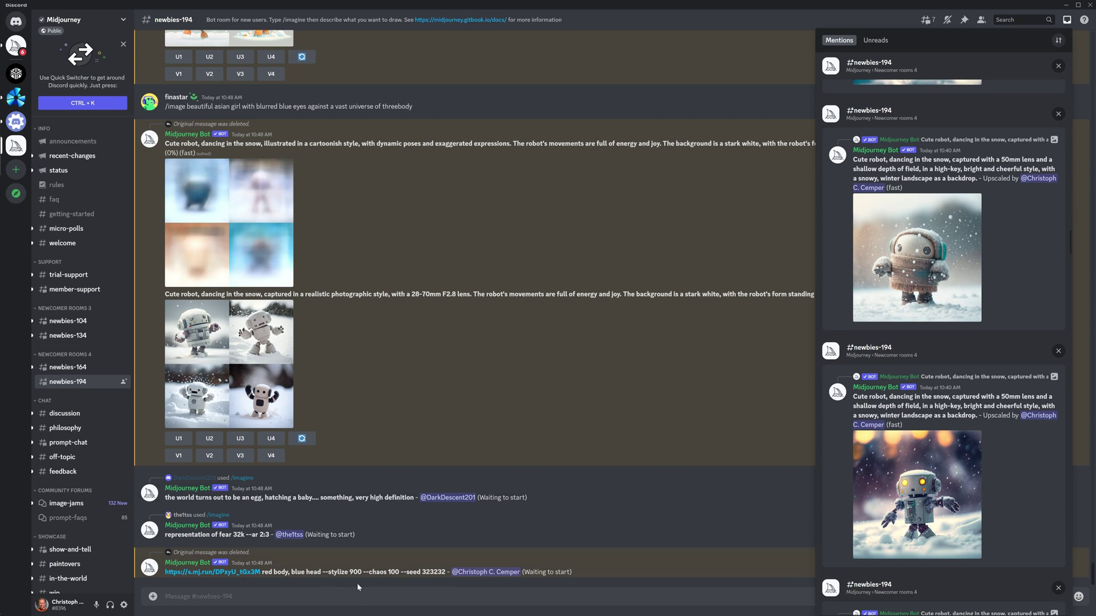
- Inspect the realistic robot upscale and the enlarged red-body blue-head remix grid with its parameters
{"action": "mouse_move", "coordinate": [941, 162]}
{"action": "left_click_drag", "start_coordinate": [854, 160], "coordinate": [977, 181]}
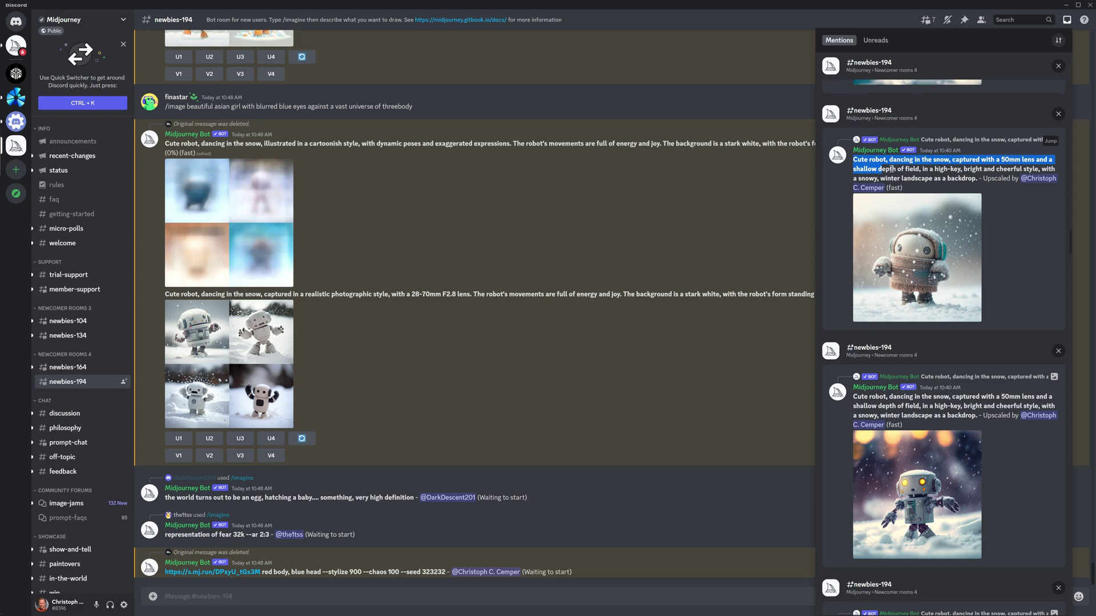
{"action": "left_click", "coordinate": [978, 180]}
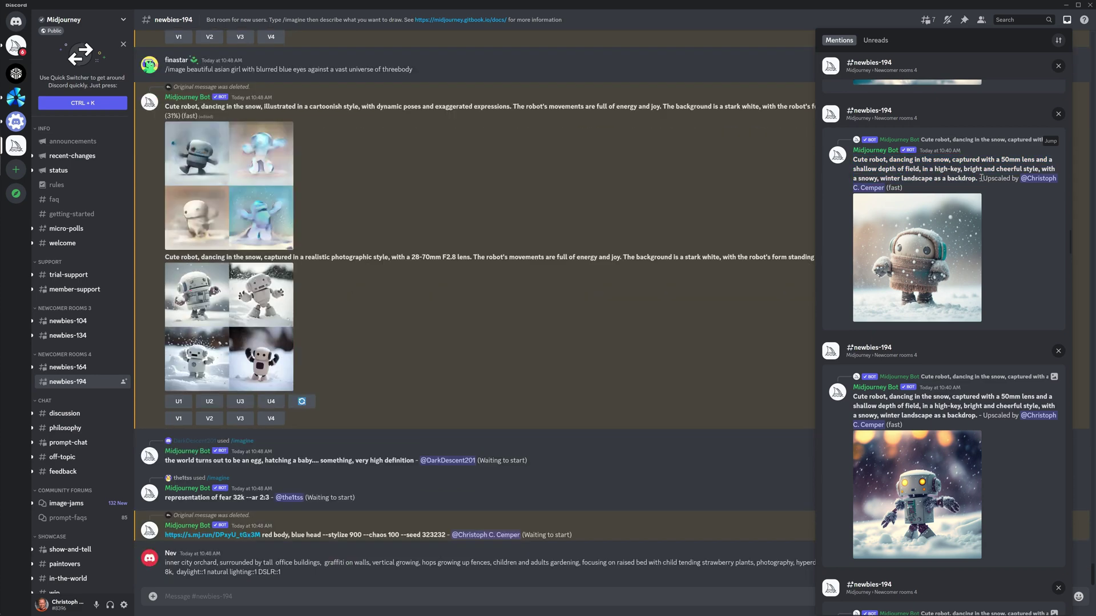
{"action": "scroll", "coordinate": [937, 418], "scroll_direction": "down", "scroll_amount": 3}
{"action": "scroll", "coordinate": [937, 418], "scroll_direction": "down", "scroll_amount": 3}
{"action": "scroll", "coordinate": [960, 428], "scroll_direction": "down", "scroll_amount": 3}
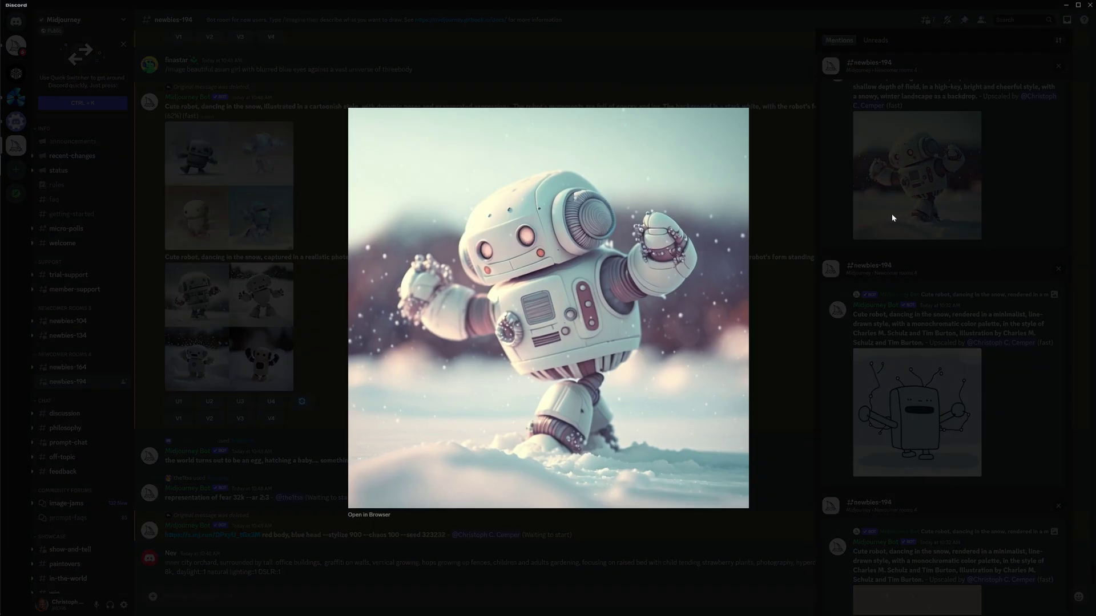
{"action": "left_click", "coordinate": [891, 219]}
{"action": "scroll", "coordinate": [921, 238], "scroll_direction": "up", "scroll_amount": 5}
{"action": "scroll", "coordinate": [921, 239], "scroll_direction": "up", "scroll_amount": 5}
{"action": "scroll", "coordinate": [916, 258], "scroll_direction": "up", "scroll_amount": 5}
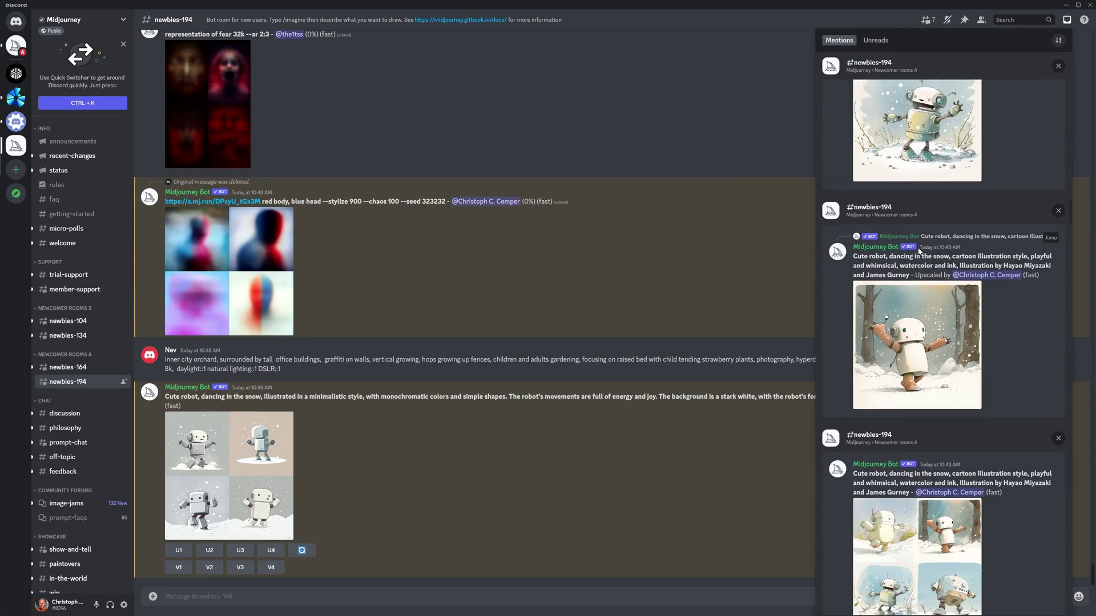
{"action": "scroll", "coordinate": [909, 278], "scroll_direction": "up", "scroll_amount": 5}
{"action": "scroll", "coordinate": [907, 284], "scroll_direction": "up", "scroll_amount": 5}
{"action": "scroll", "coordinate": [907, 287], "scroll_direction": "up", "scroll_amount": 5}
{"action": "scroll", "coordinate": [907, 287], "scroll_direction": "up", "scroll_amount": 5}
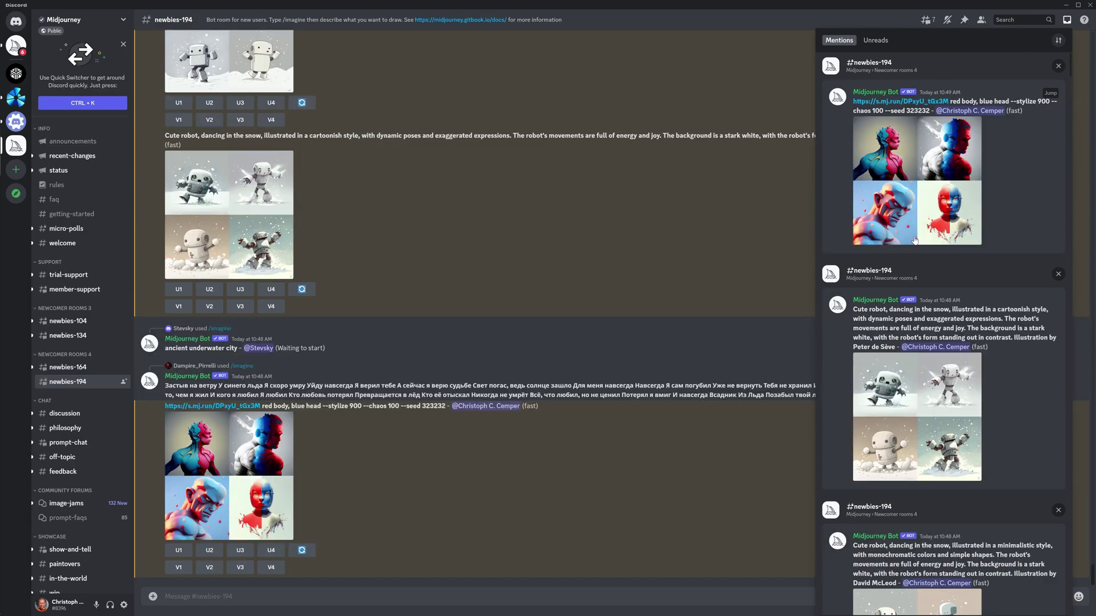
{"action": "left_click", "coordinate": [910, 211]}
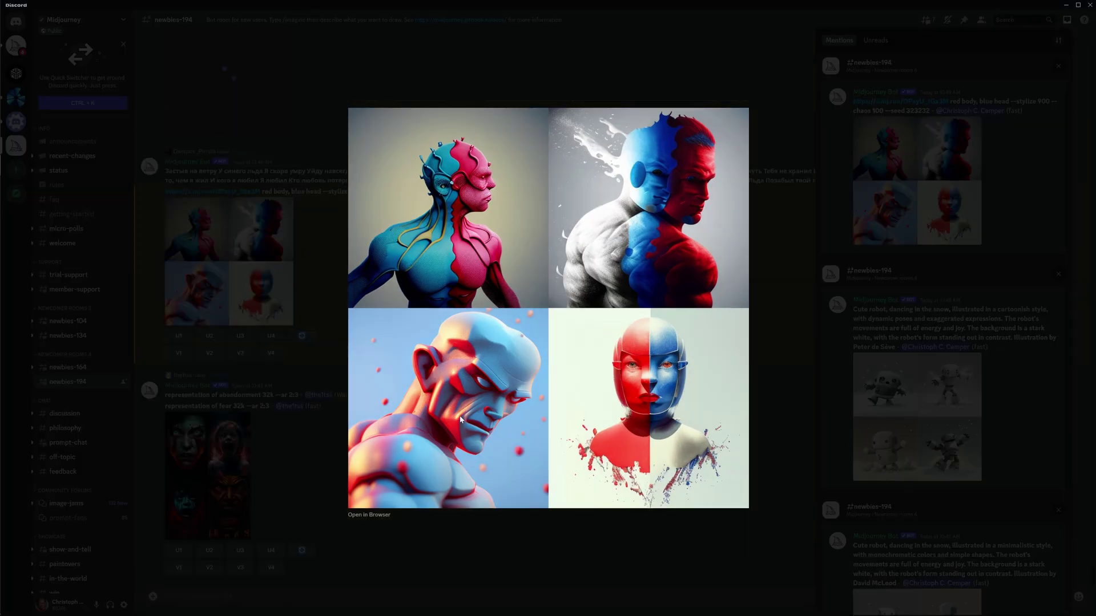
{"action": "key", "text": "Escape"}
{"action": "left_click_drag", "start_coordinate": [926, 110], "coordinate": [1016, 101]}
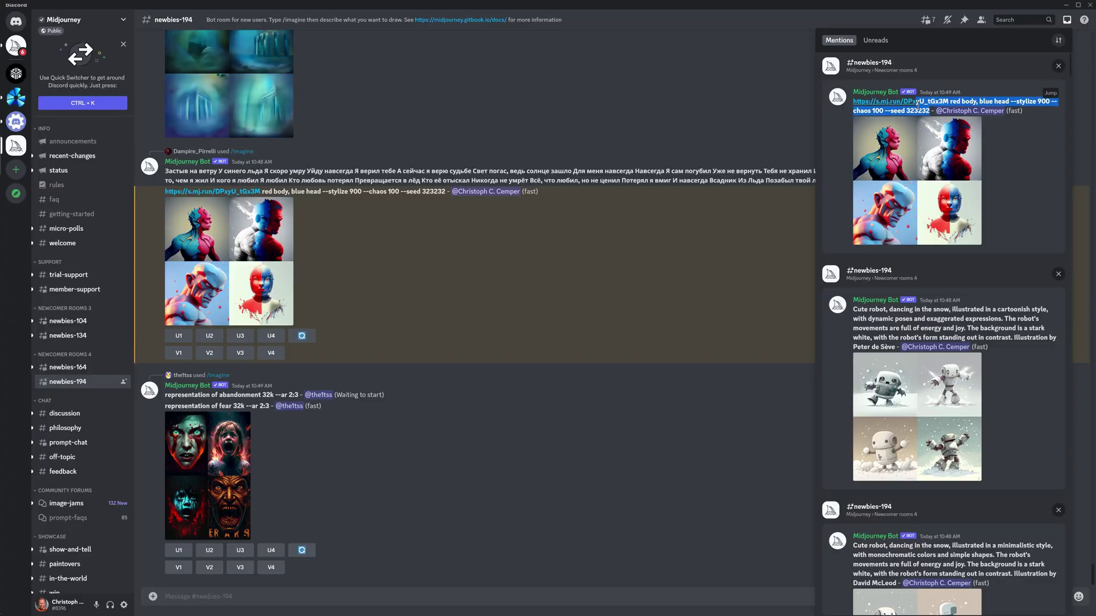
{"action": "left_click", "coordinate": [1019, 170]}
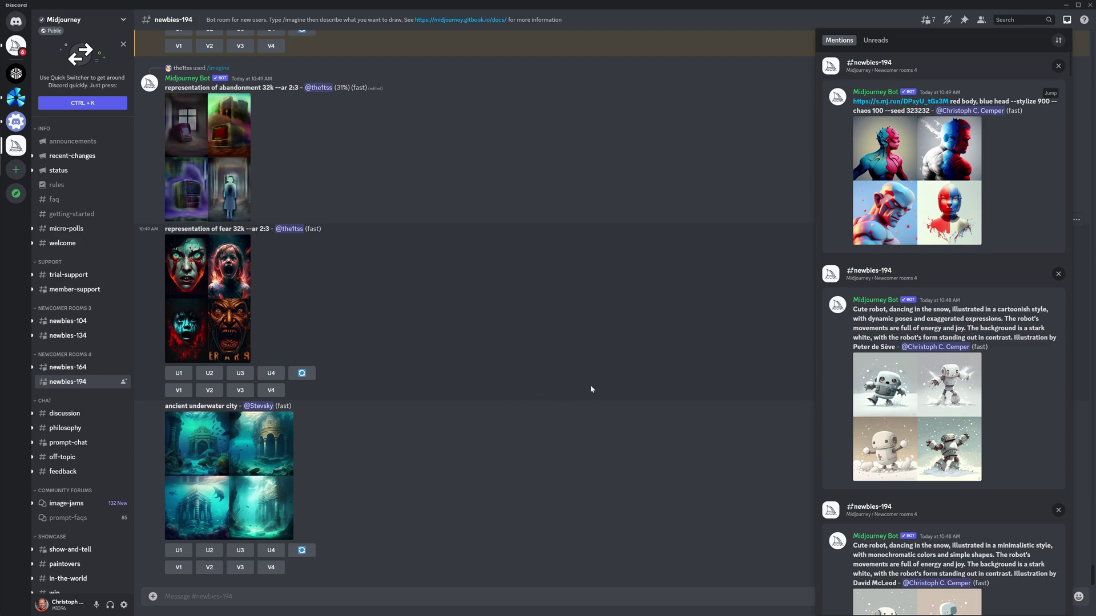
{"action": "scroll", "coordinate": [950, 299], "scroll_direction": "down", "scroll_amount": 3}
{"action": "scroll", "coordinate": [950, 299], "scroll_direction": "down", "scroll_amount": 3}
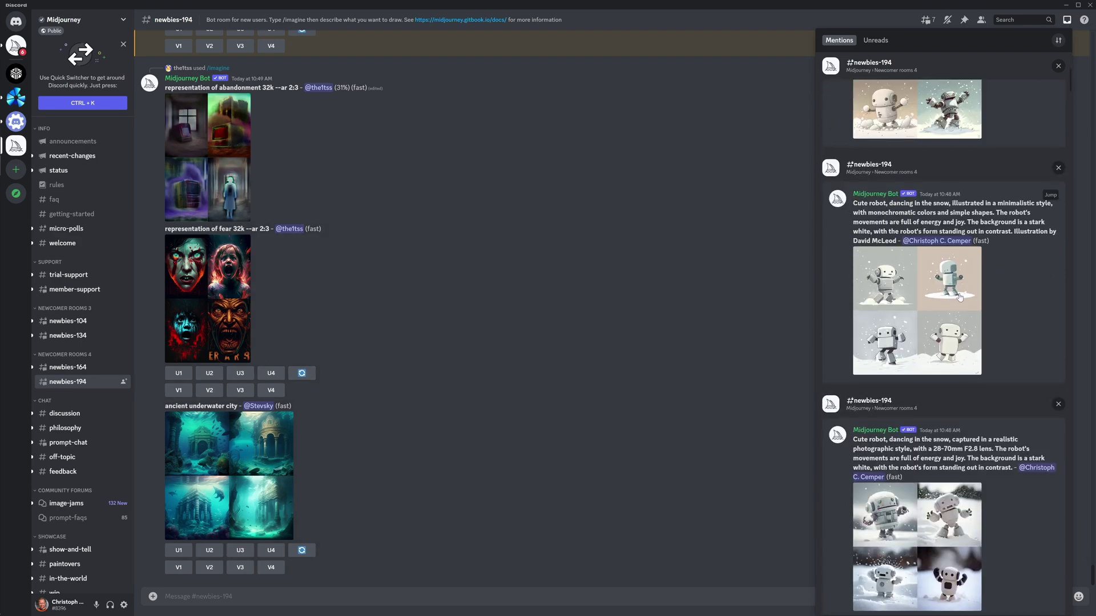
- Enlarge one more mentioned robot image, then go back to ChatGPT's four robot prompts
{"action": "left_click", "coordinate": [943, 299]}
{"action": "left_click", "coordinate": [756, 344]}
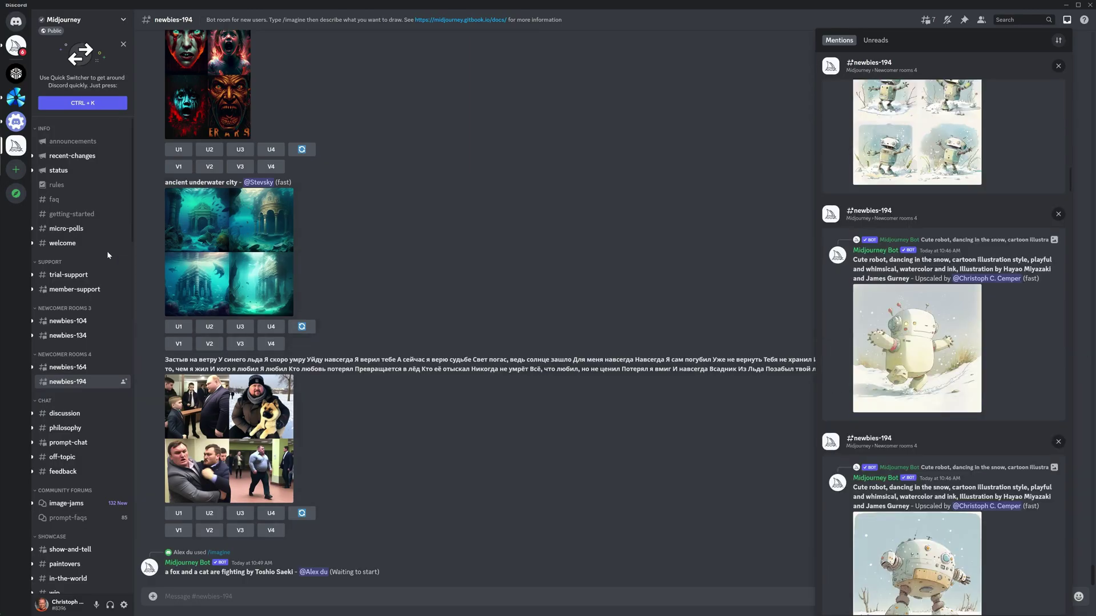
{"action": "left_click", "coordinate": [24, 62]}
{"action": "left_click", "coordinate": [663, 232]}
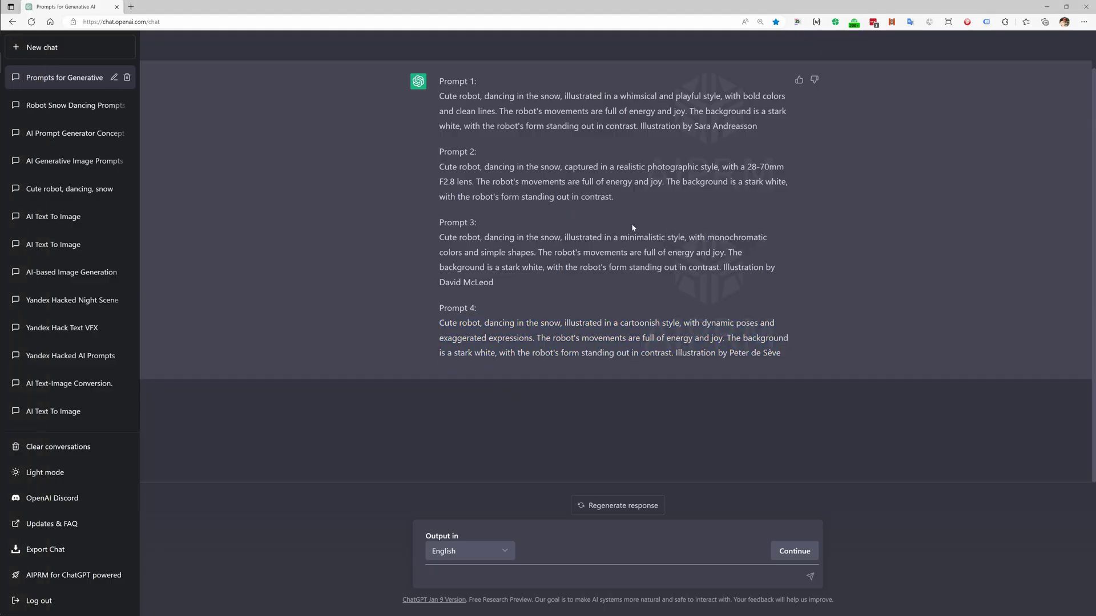
- Start a new ChatGPT chat and page the AIPRM templates to the last page and back to the first
{"action": "left_click", "coordinate": [66, 45]}
{"action": "scroll", "coordinate": [279, 173], "scroll_direction": "up", "scroll_amount": 3}
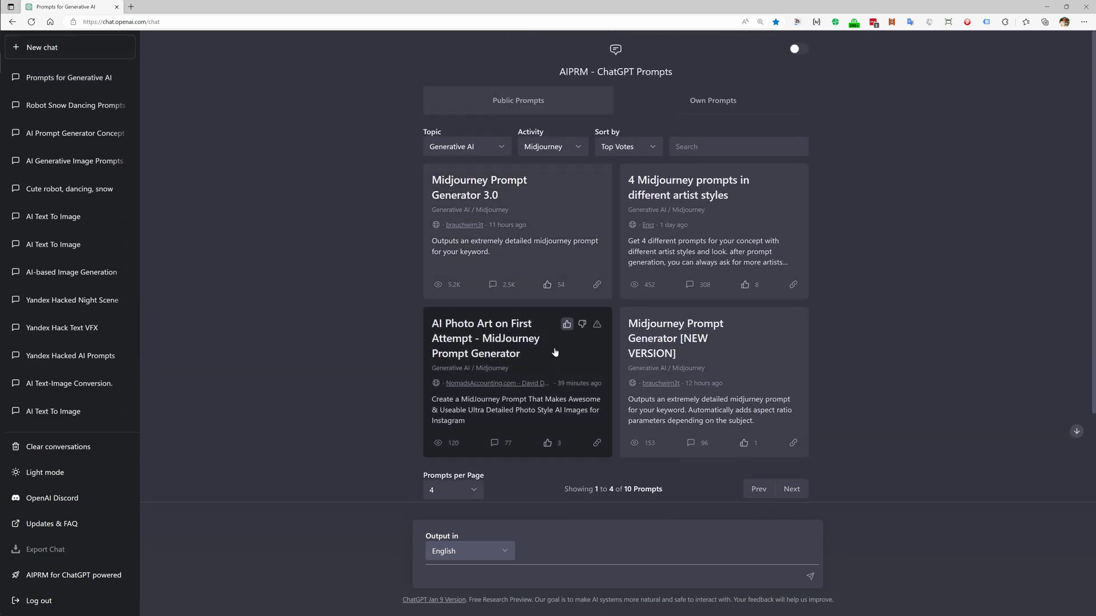
{"action": "left_click", "coordinate": [789, 490]}
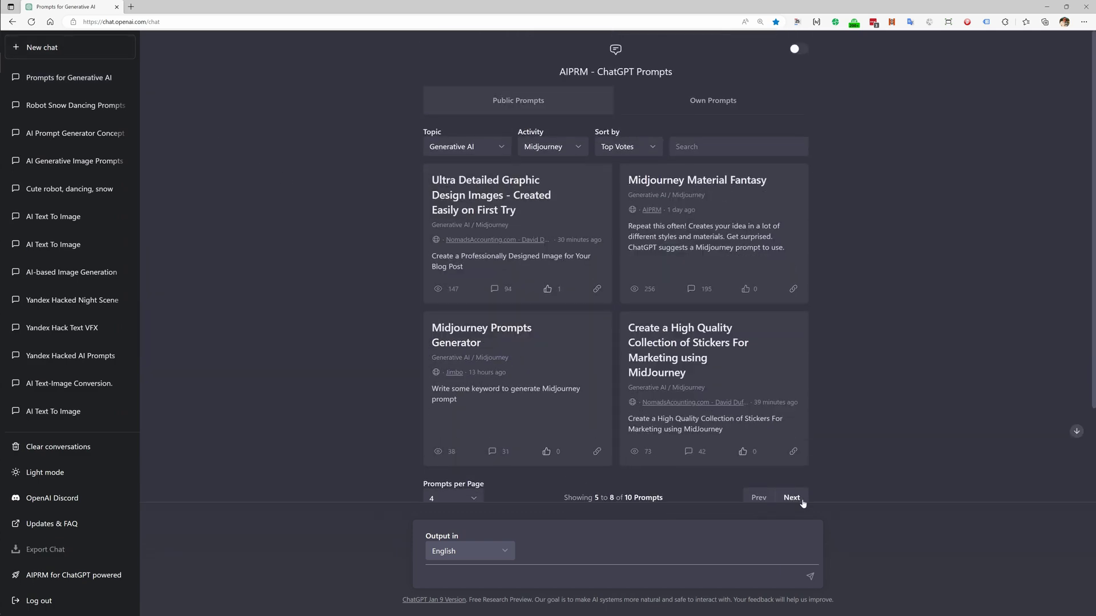
{"action": "left_click", "coordinate": [798, 499]}
{"action": "left_click", "coordinate": [758, 315]}
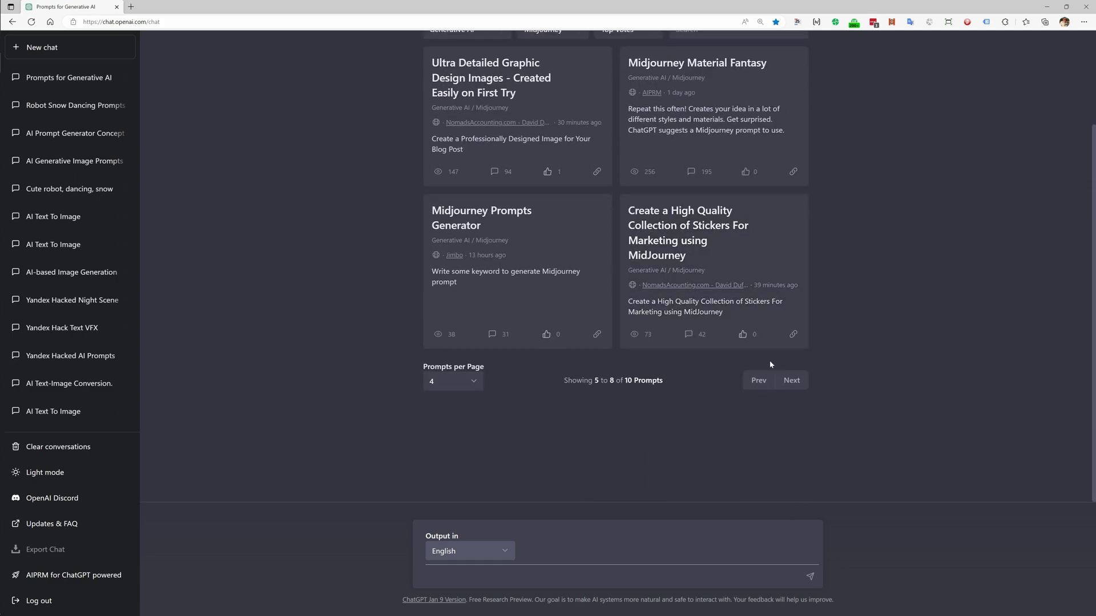
{"action": "left_click", "coordinate": [761, 381]}
{"action": "scroll", "coordinate": [506, 214], "scroll_direction": "up", "scroll_amount": 2}
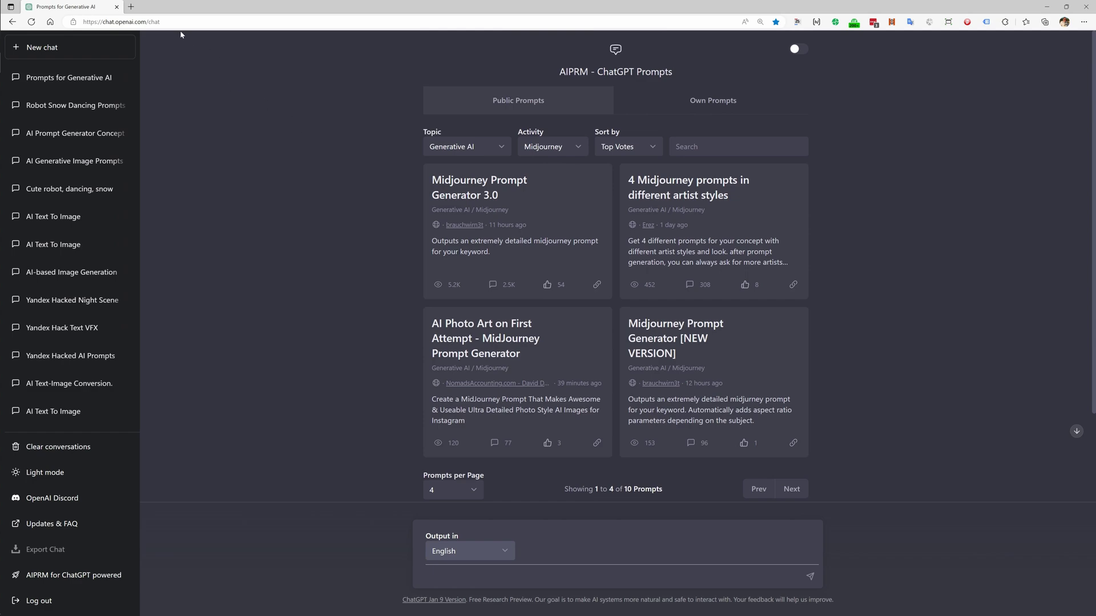
{"action": "key", "text": "ctrl+t"}
{"action": "type", "text": "www.aiprm"}
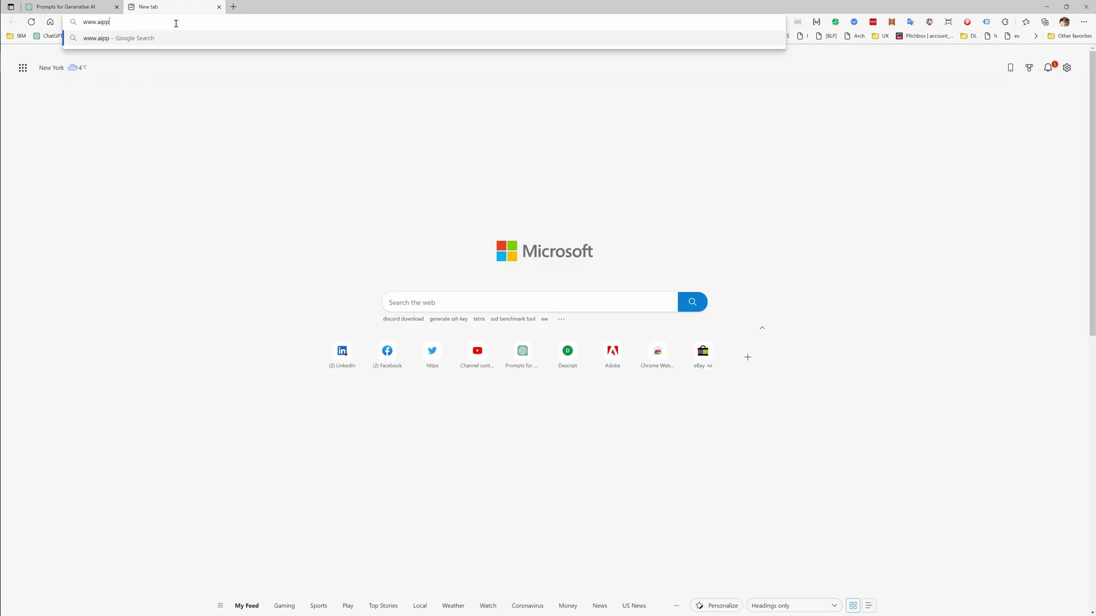
{"action": "key", "text": "Return"}
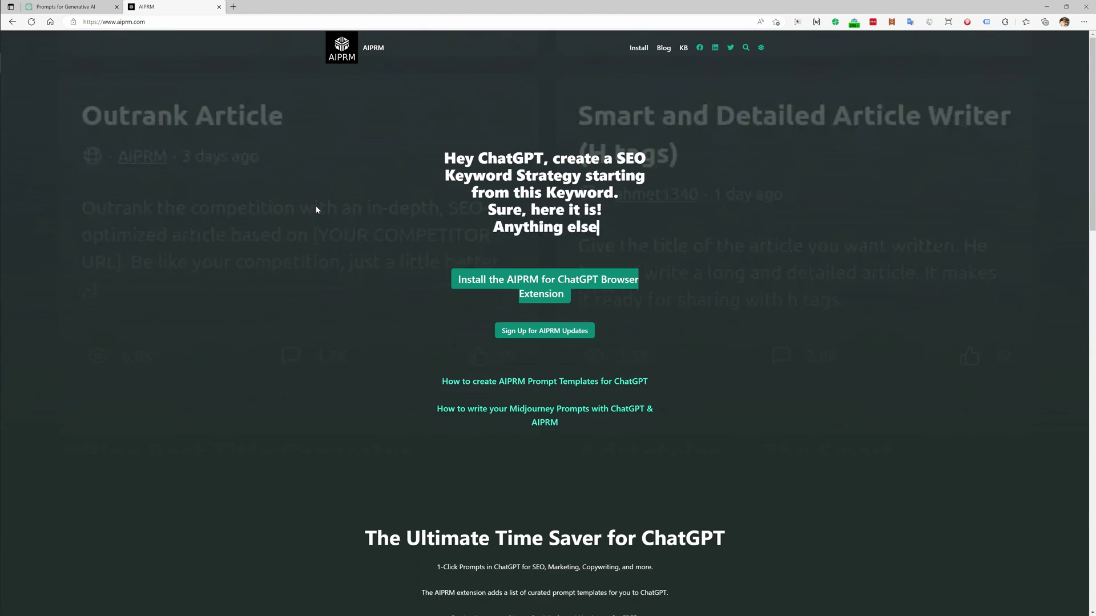
{"action": "key", "text": "ctrl+shift+Tab"}
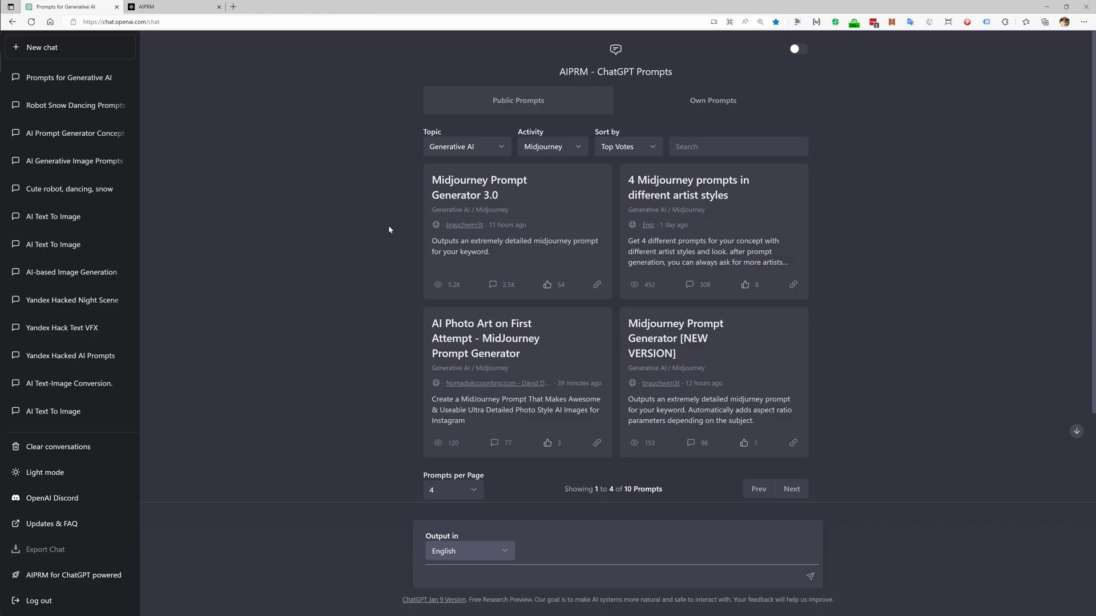